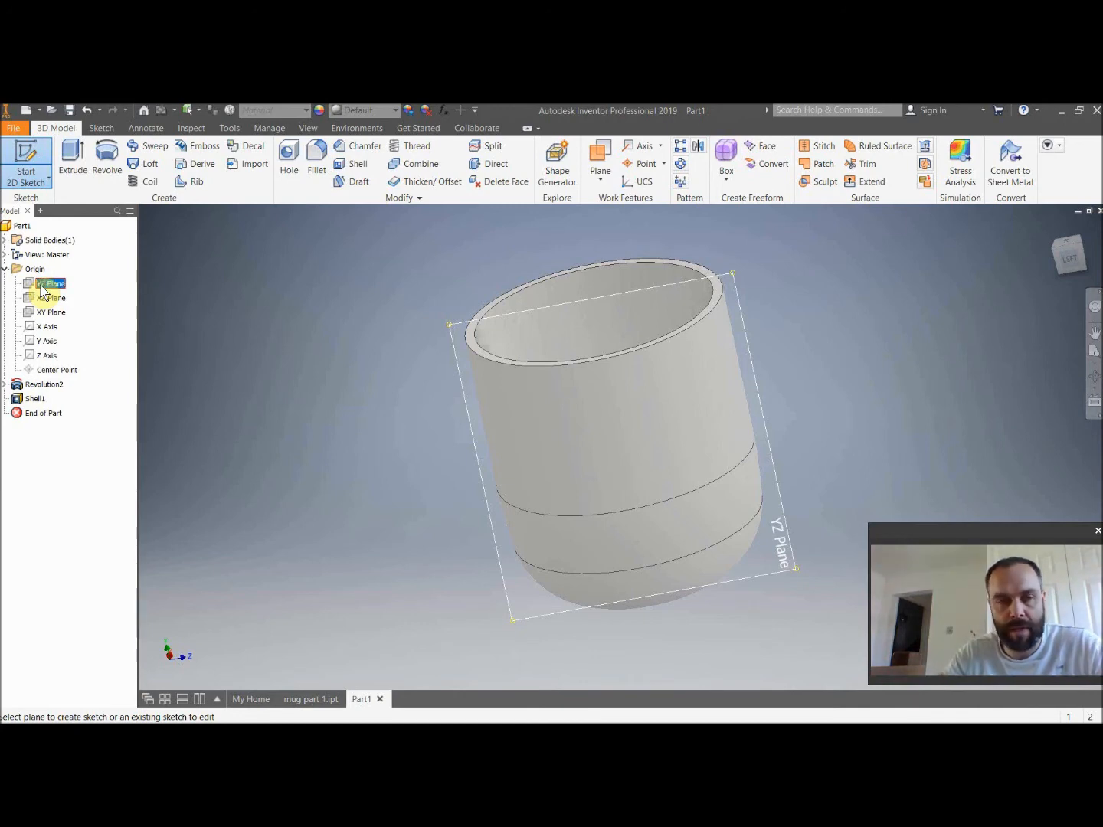
Start a sketch on the YZ plane and slice the graphics to expose the mug's cross-section.
key("F2")
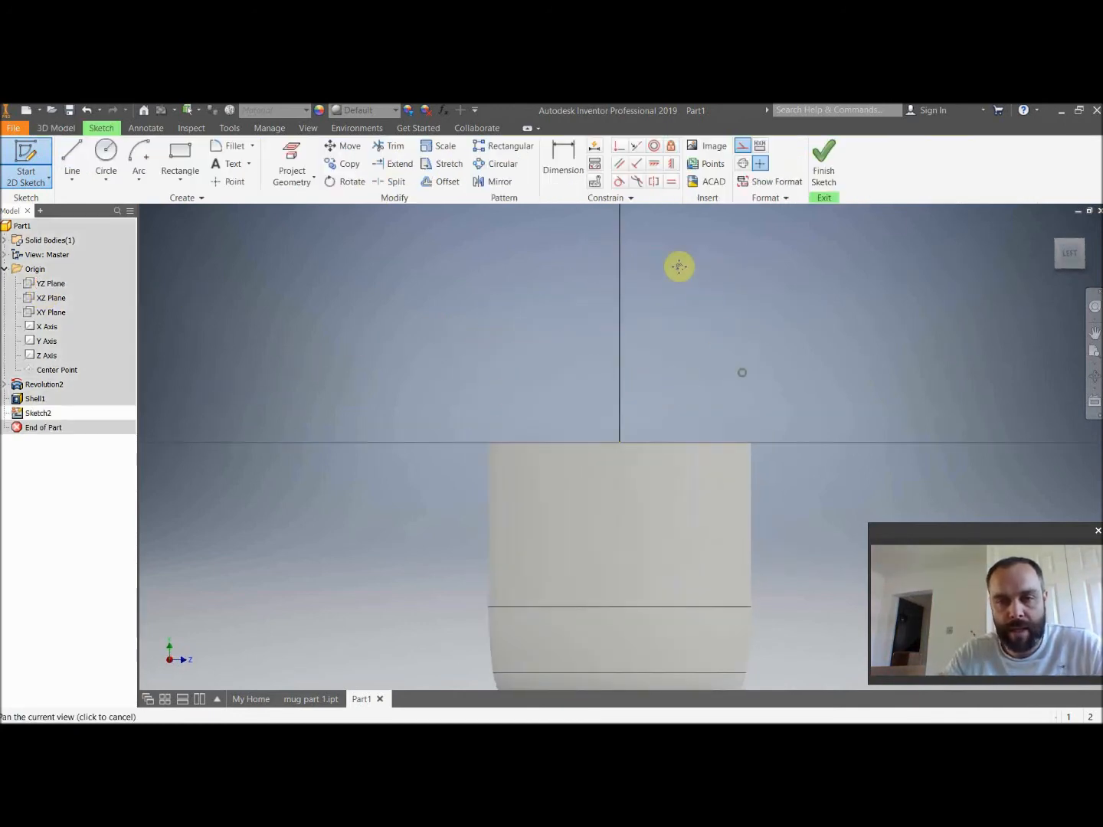
left_click_drag(678, 266, 616, 234)
key("Escape")
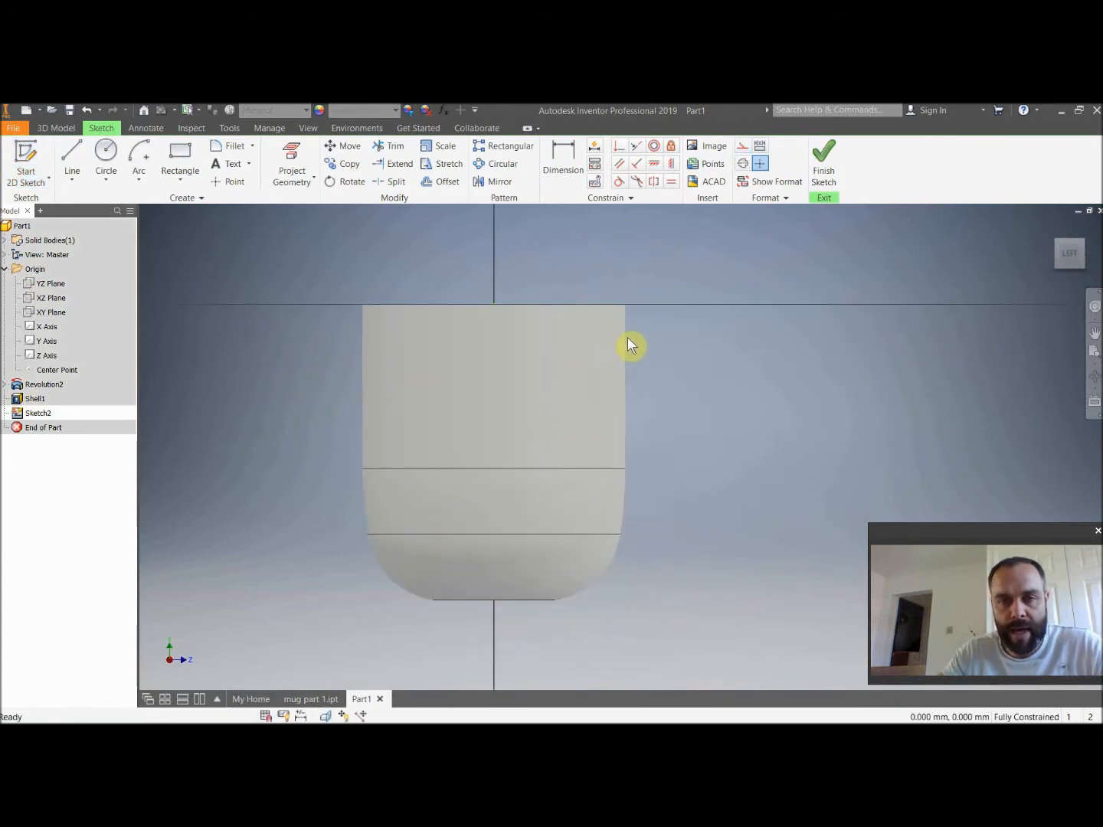
left_click_drag(1070, 259, 1054, 291)
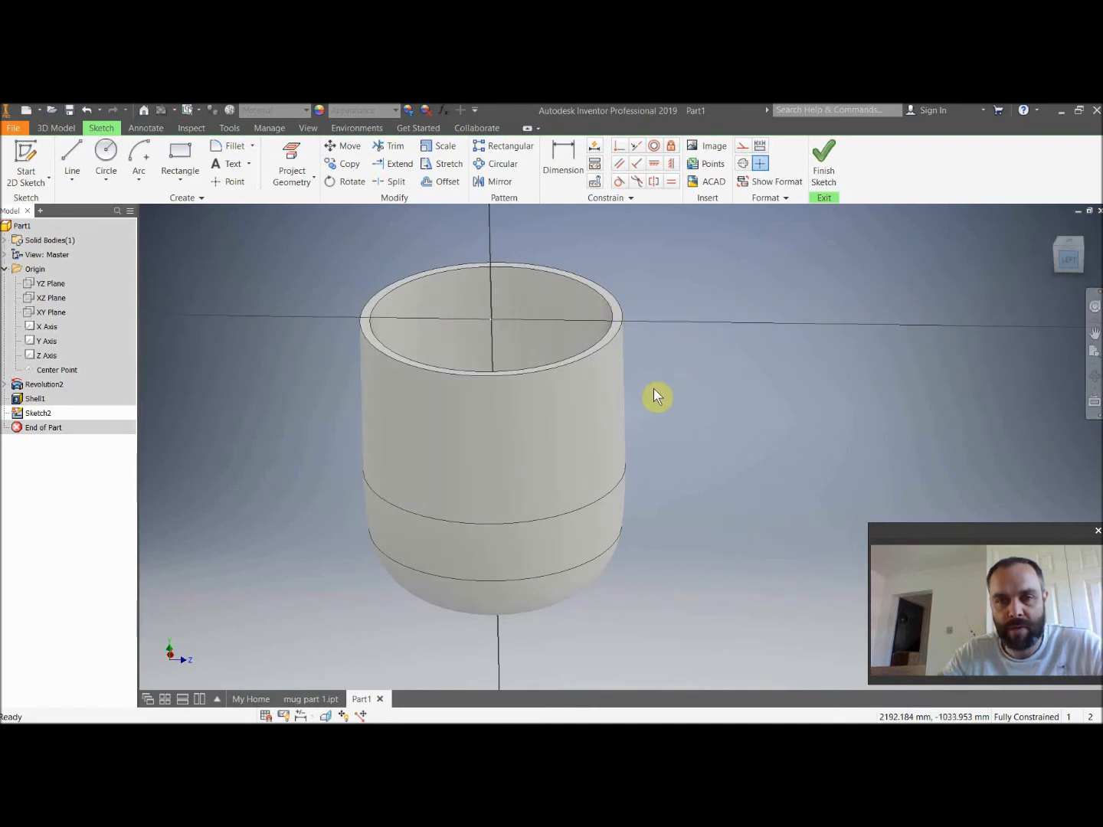
middle_click_drag(813, 382, 649, 358)
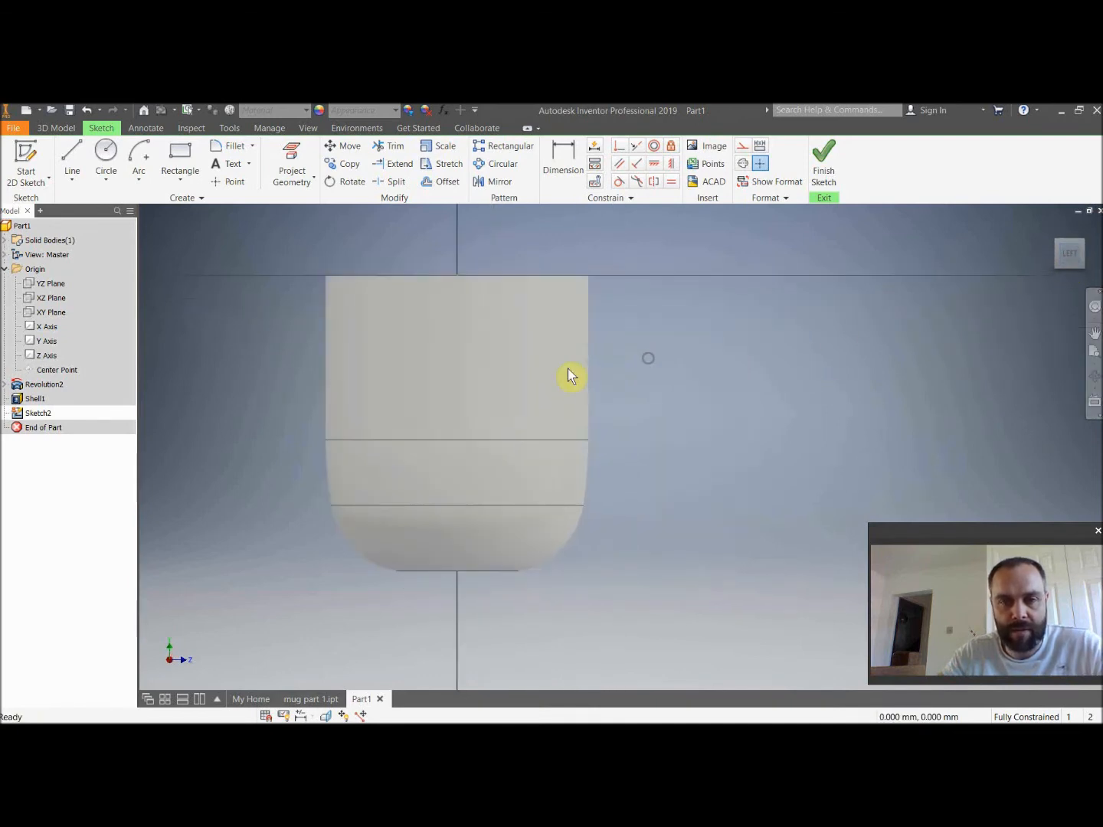
left_click(329, 716)
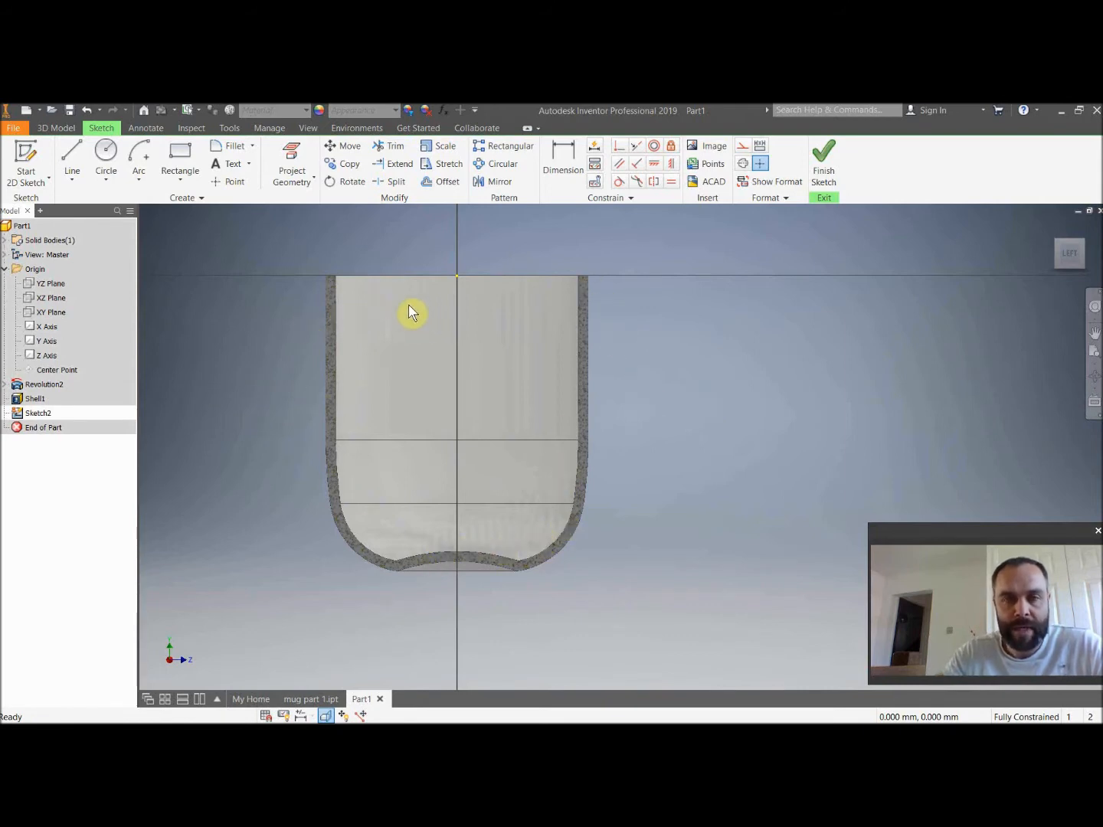
Project the mug's rim and the straight wall edges on the handle side into the sketch.
left_click(307, 182)
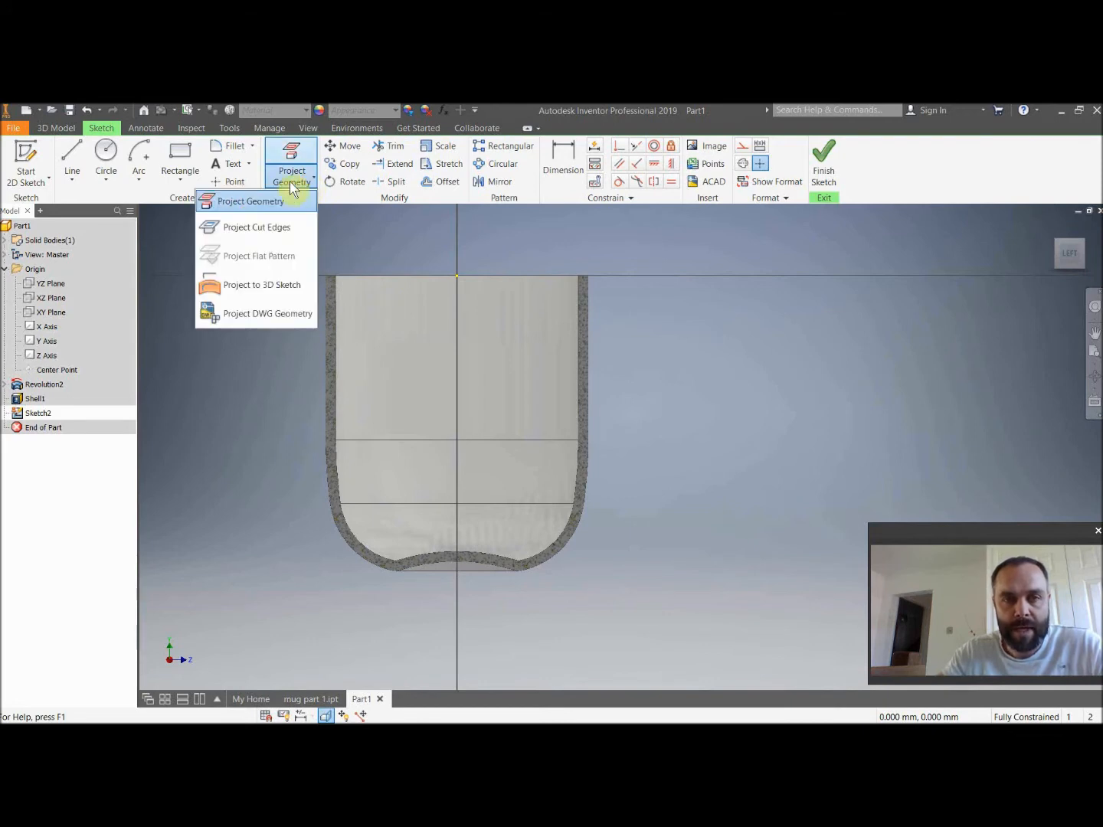
left_click(280, 202)
left_click(578, 348)
left_click(584, 275)
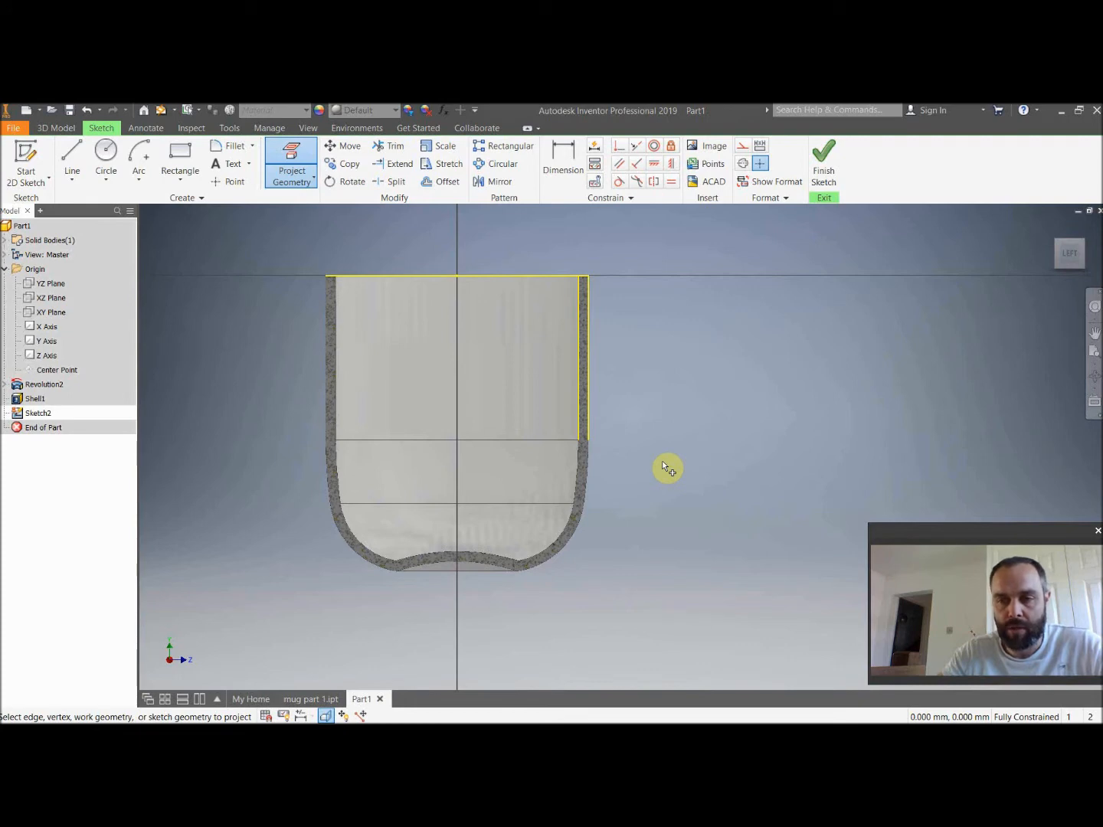
Check the handle path's shape and dimensions in mug part 1, and return to Part1.
left_click(305, 698)
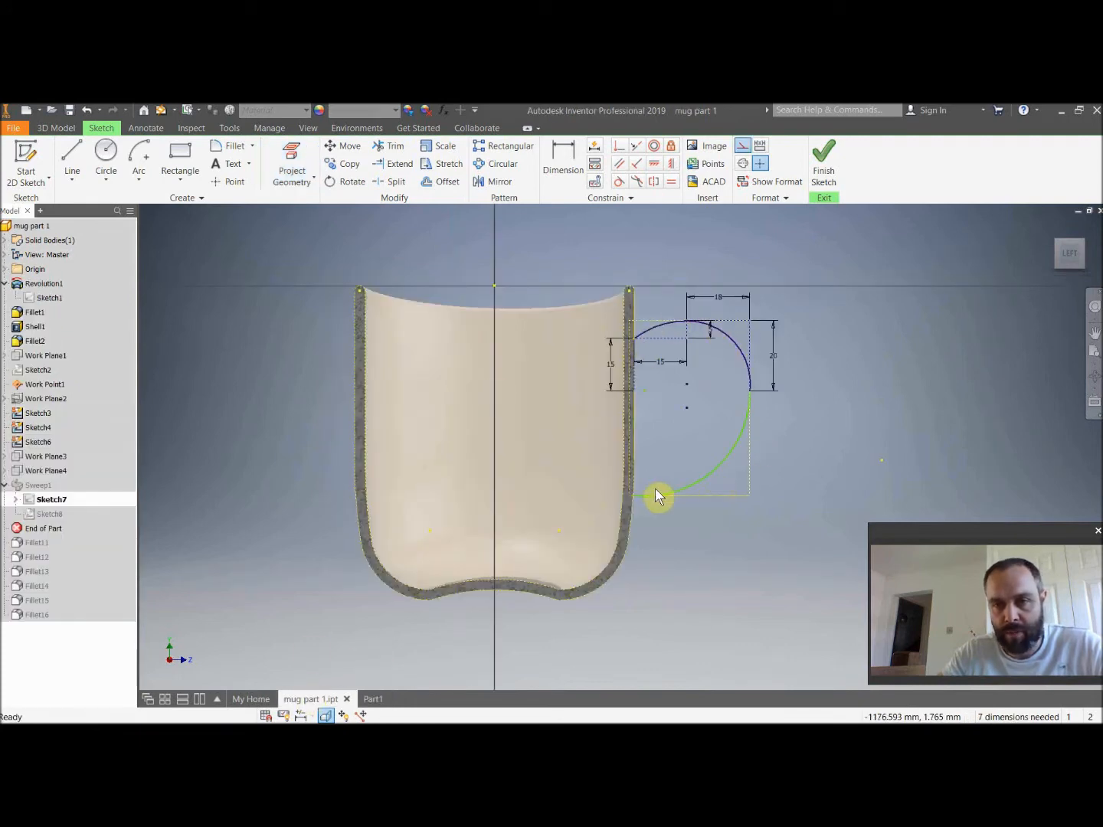
scroll(721, 414, "up", 5)
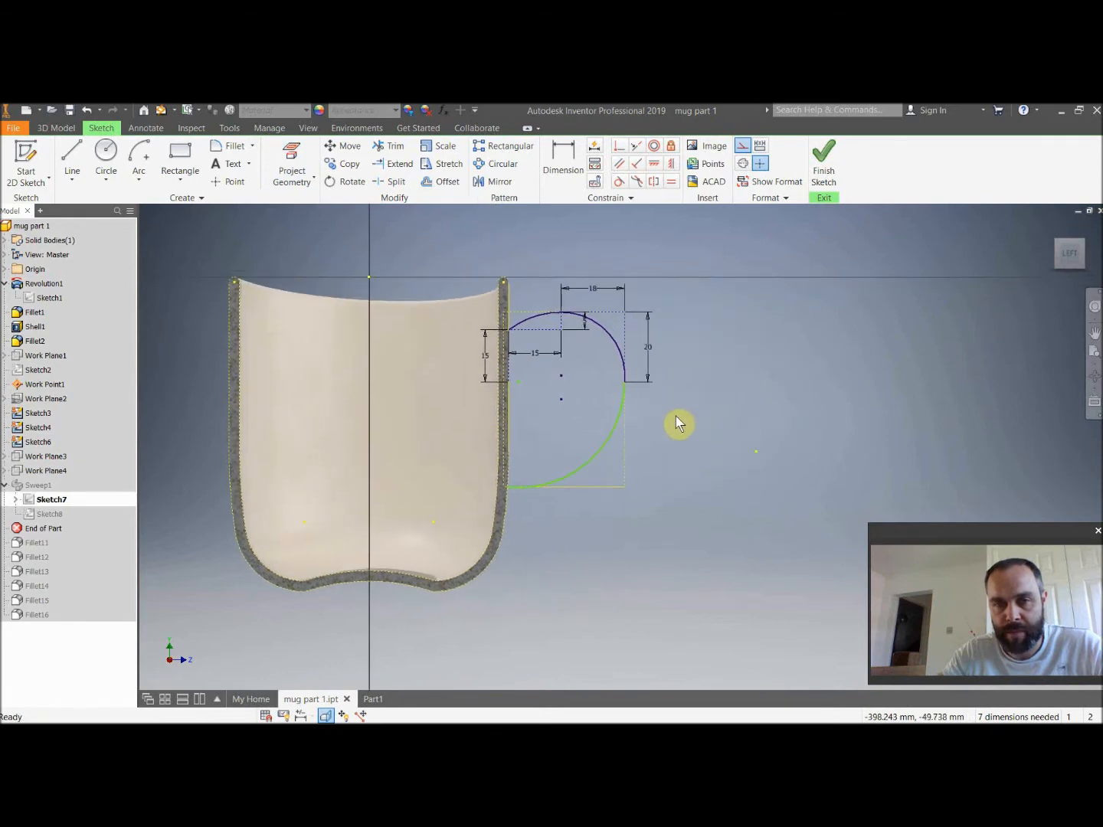
middle_click_drag(690, 415, 785, 463)
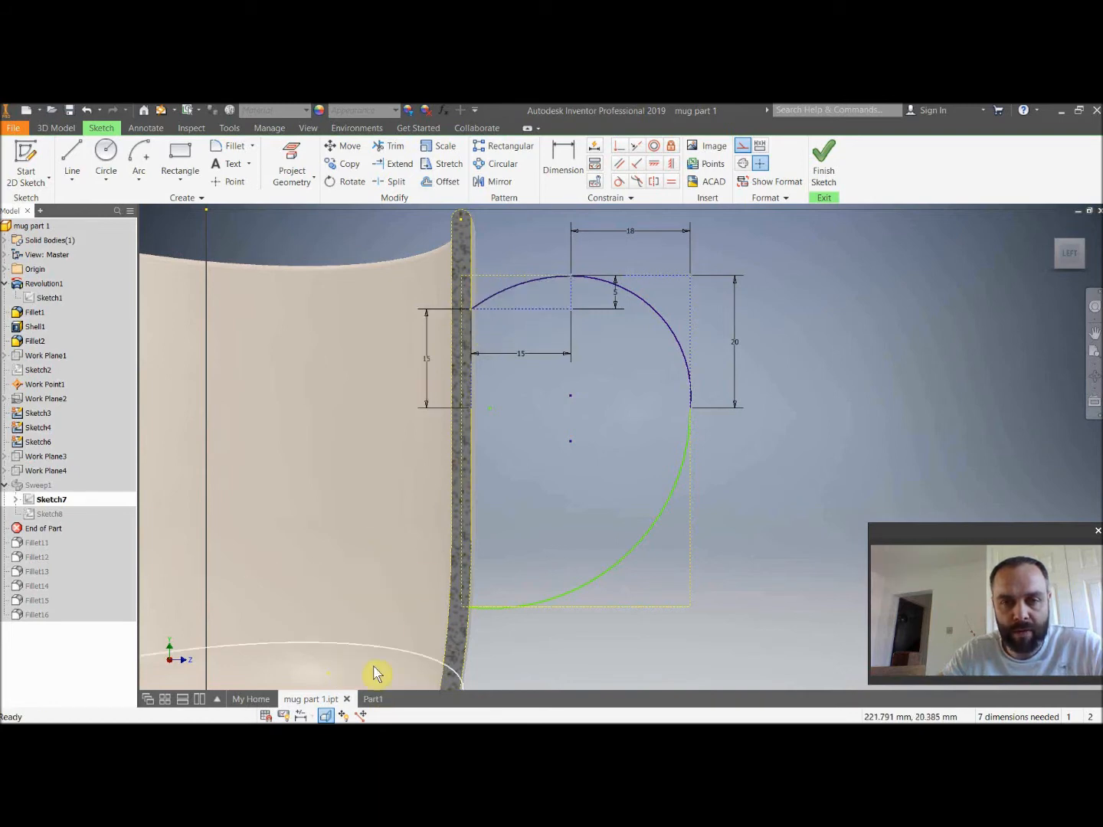
left_click(373, 699)
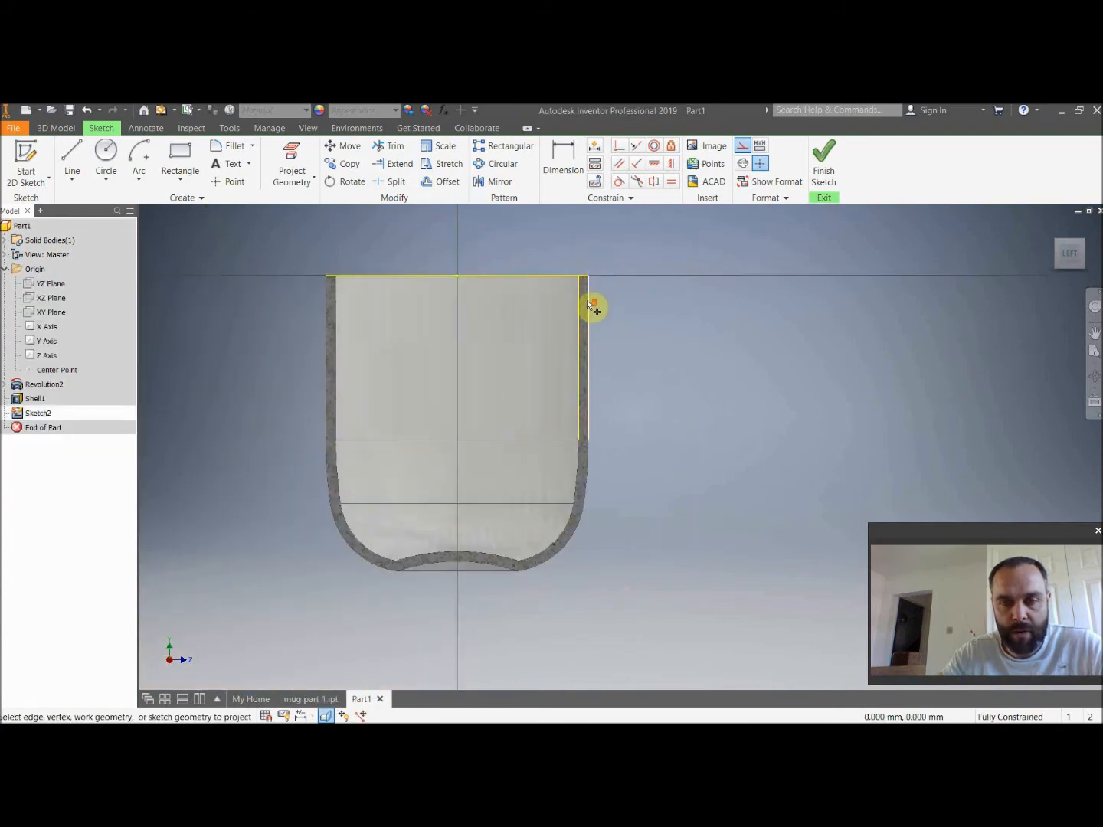
Draw a 1.5 mm construction line along the rim from the wall's inner edge to the middle of its thickness.
scroll(593, 307, "up", 3)
mouse_move(603, 387)
middle_mouse_down()
mouse_move(582, 337)
mouse_move(505, 302)
middle_mouse_up()
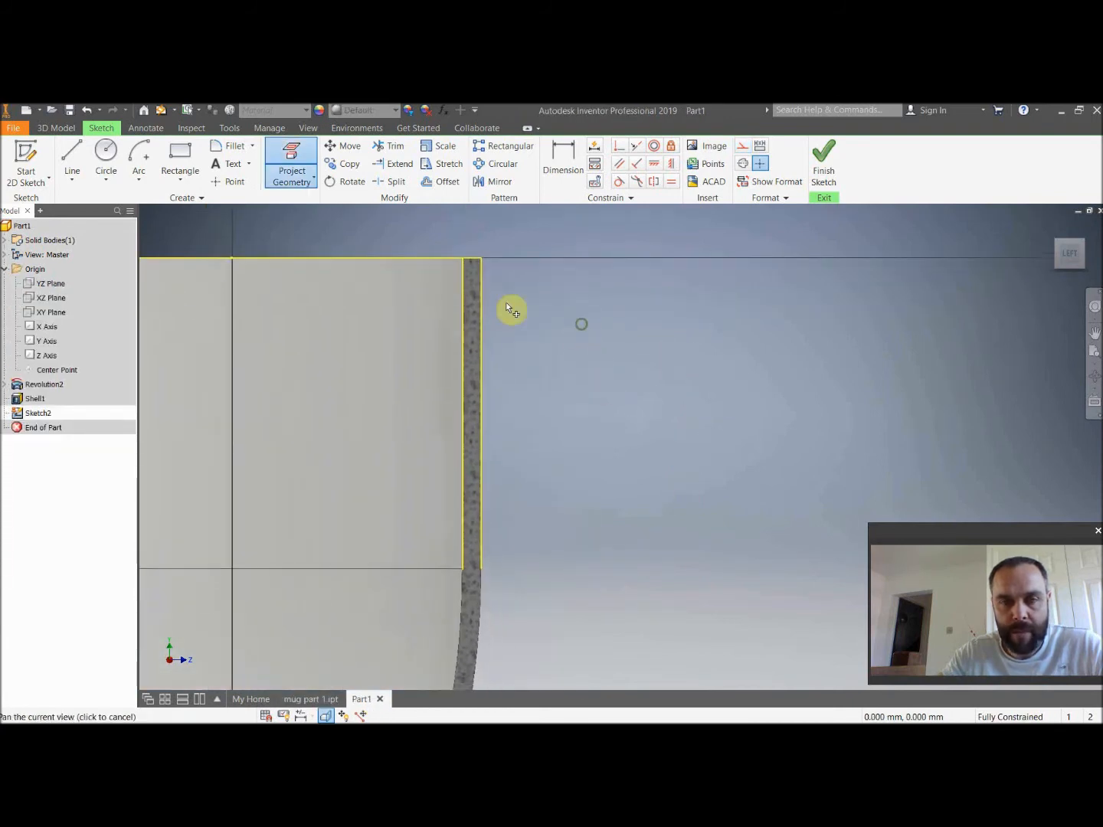
left_click(466, 262)
left_click(71, 157)
left_click(742, 145)
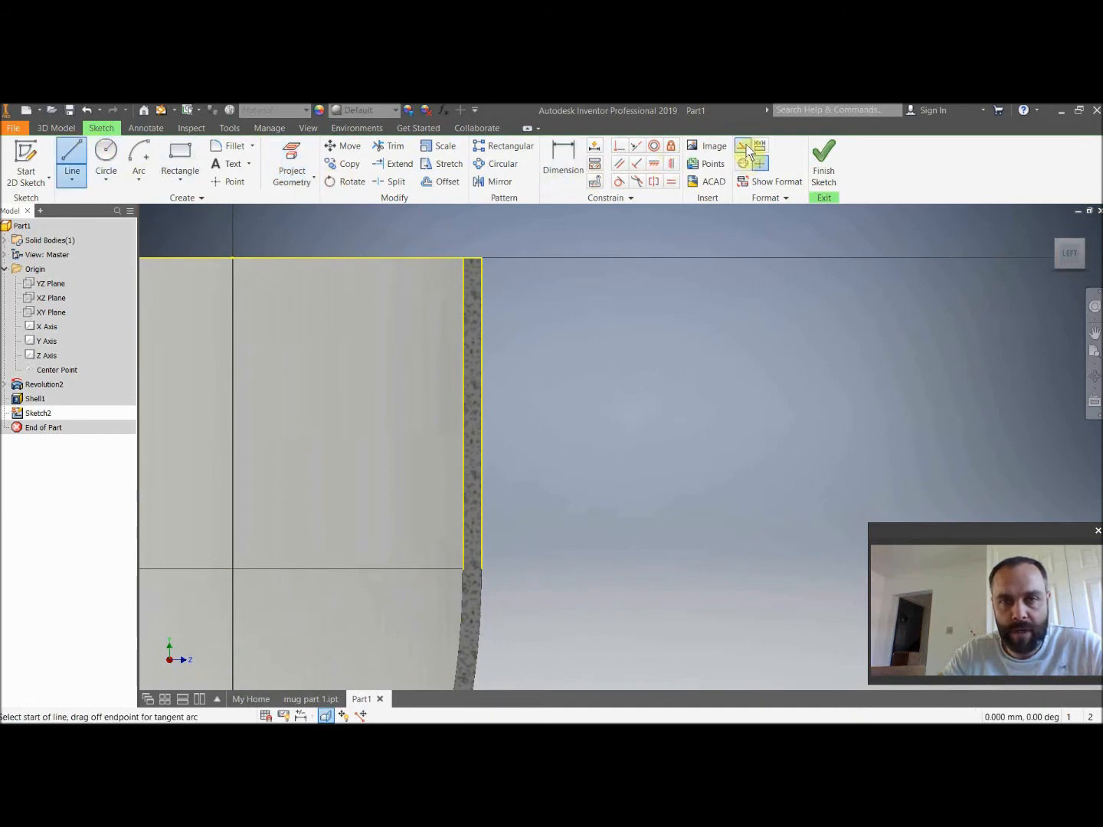
left_click(463, 258)
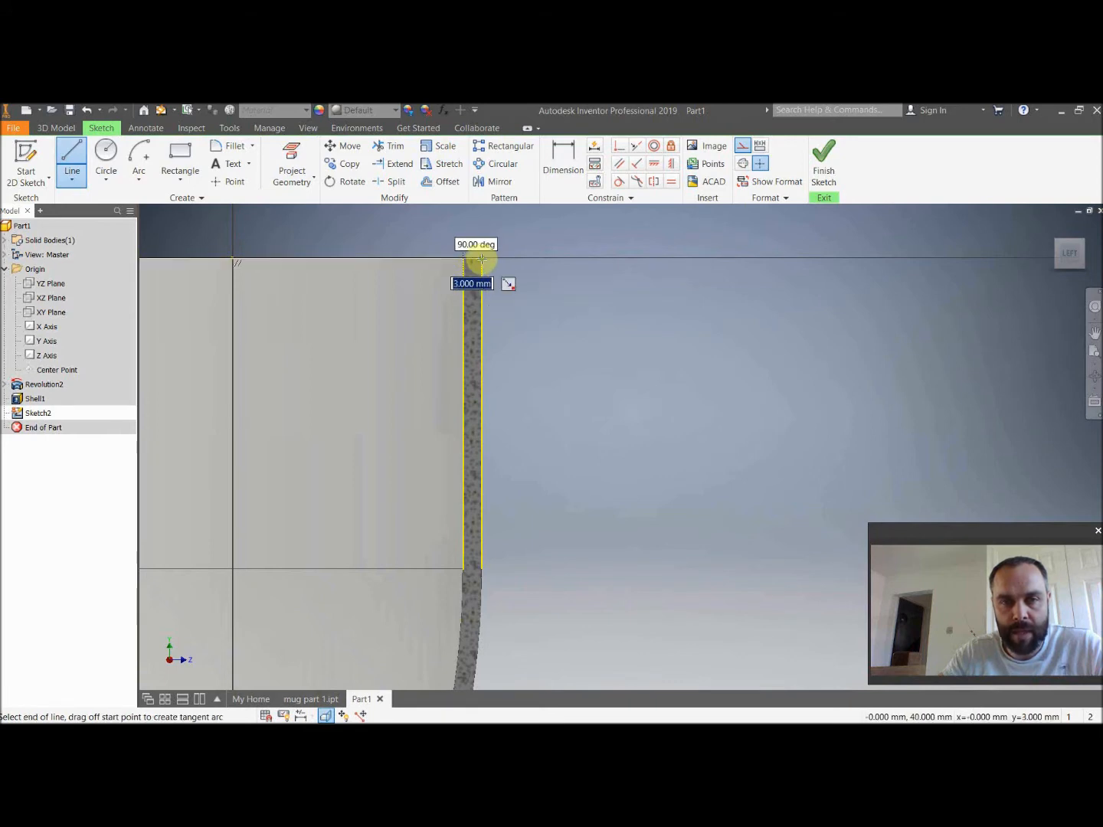
type("1.5")
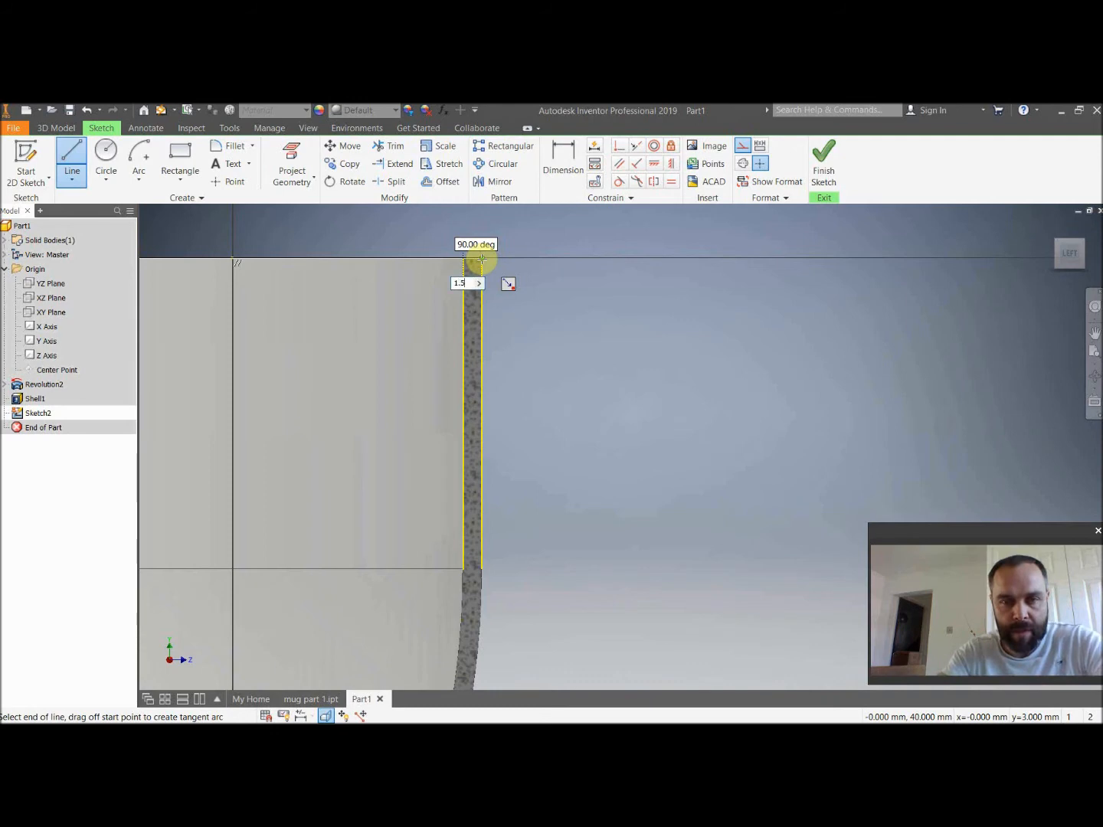
key("Return")
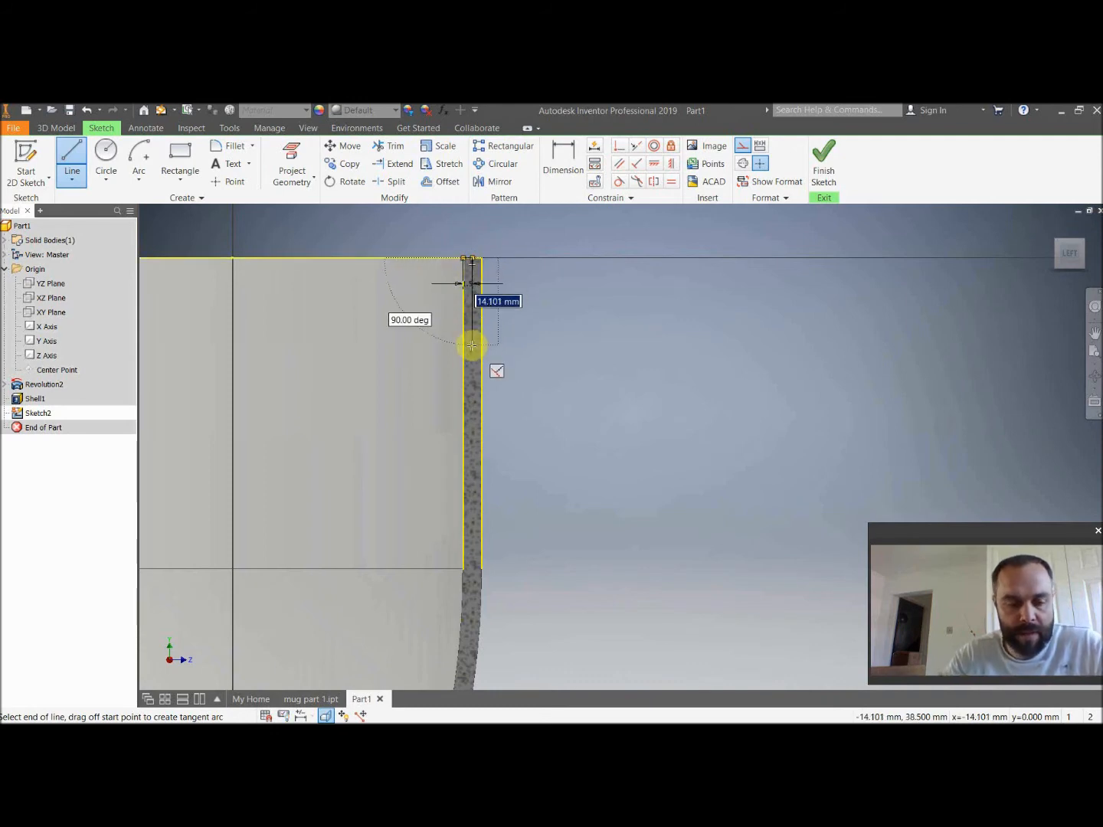
Continue with a 15 mm vertical construction line down the middle of the wall and end the line chain.
key("Return")
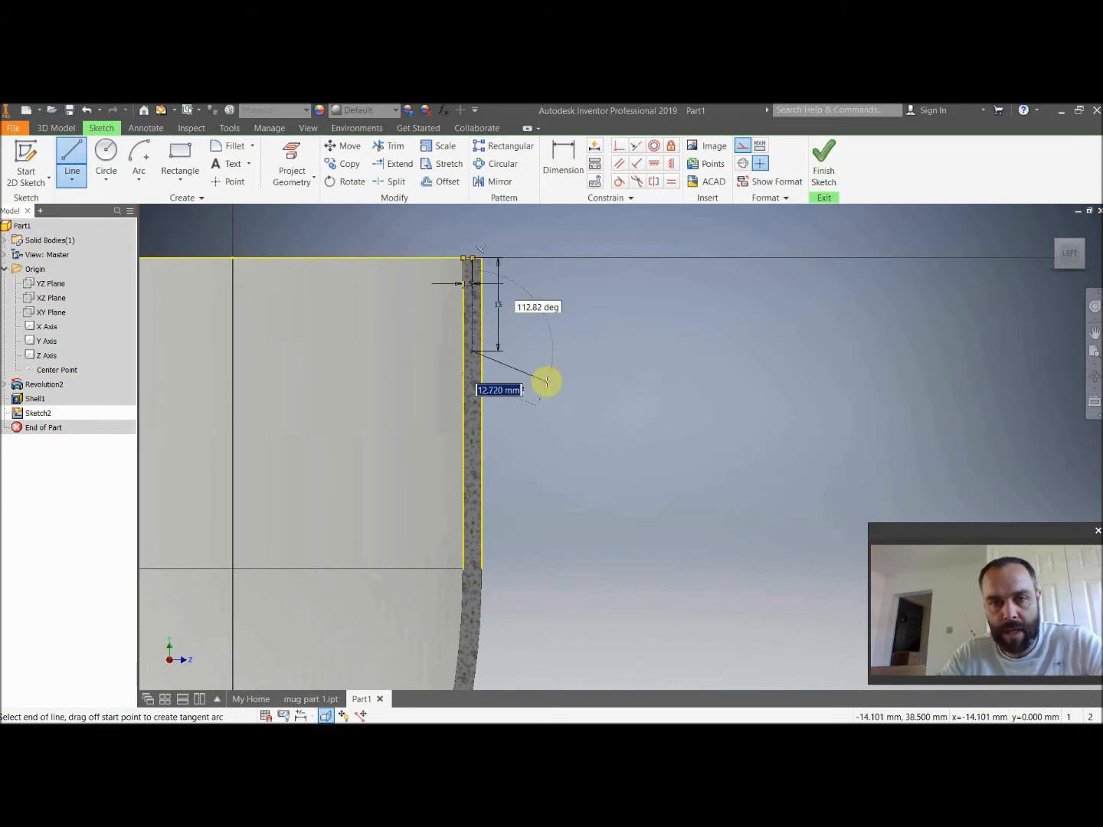
scroll(480, 354, "down", 3)
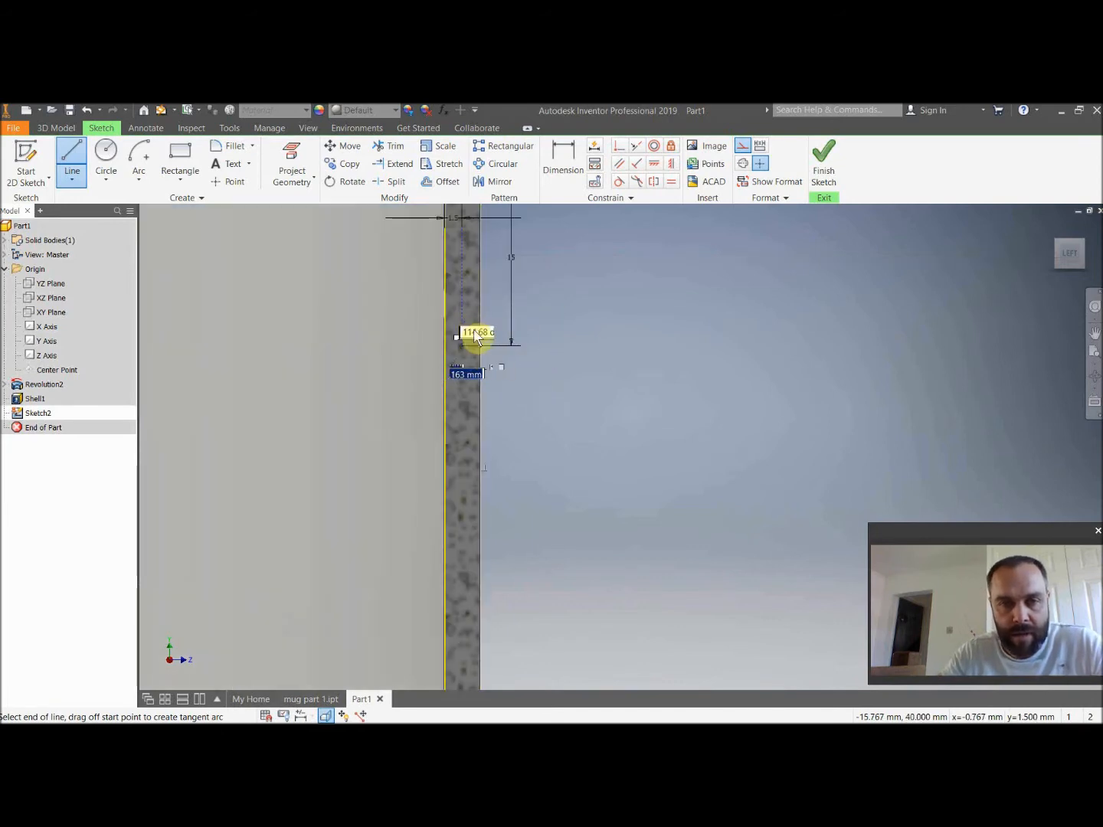
key("Escape")
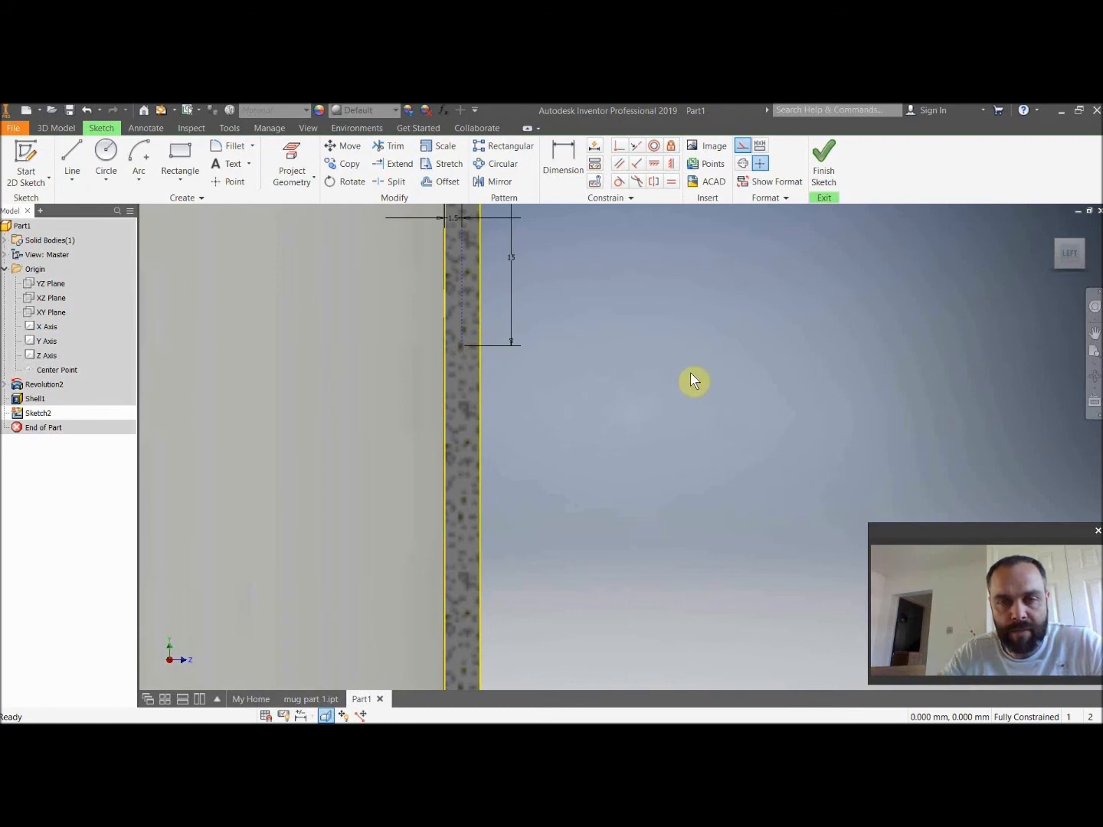
scroll(610, 381, "up", 2)
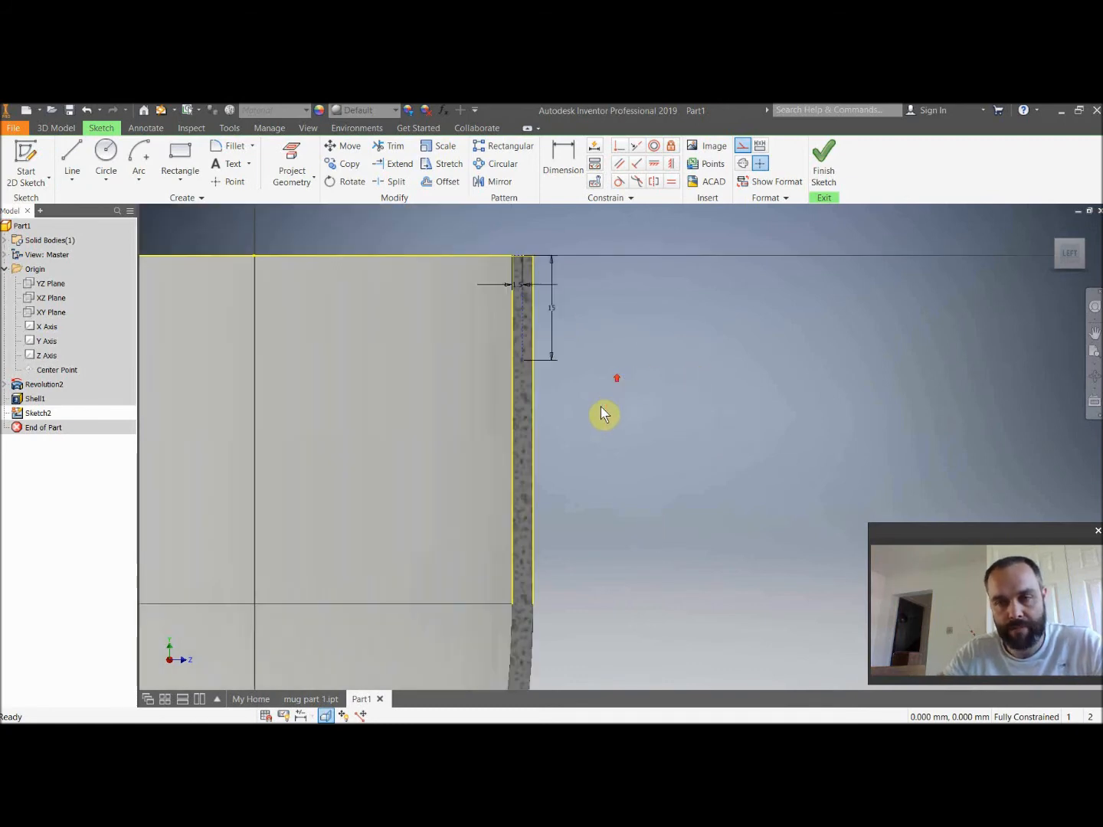
In mug part 1, dimension the overall width of the construction rectangle around the handle path.
left_click(326, 700)
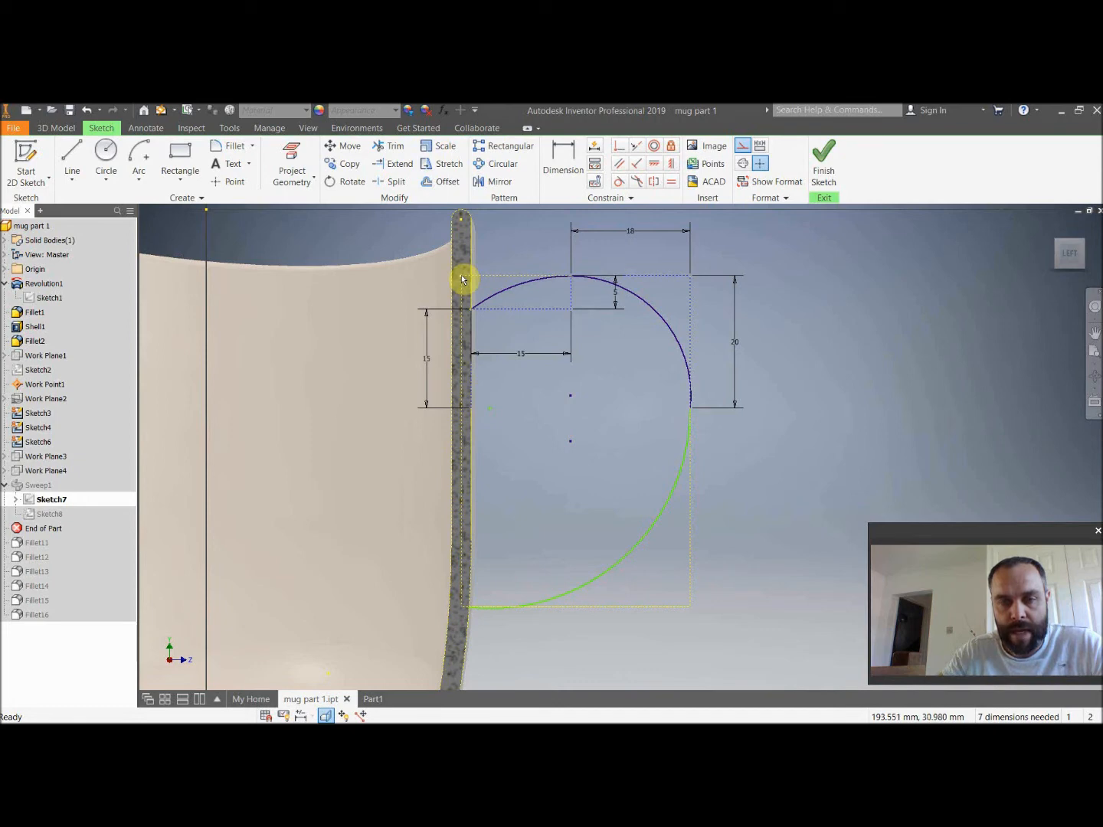
left_click(563, 157)
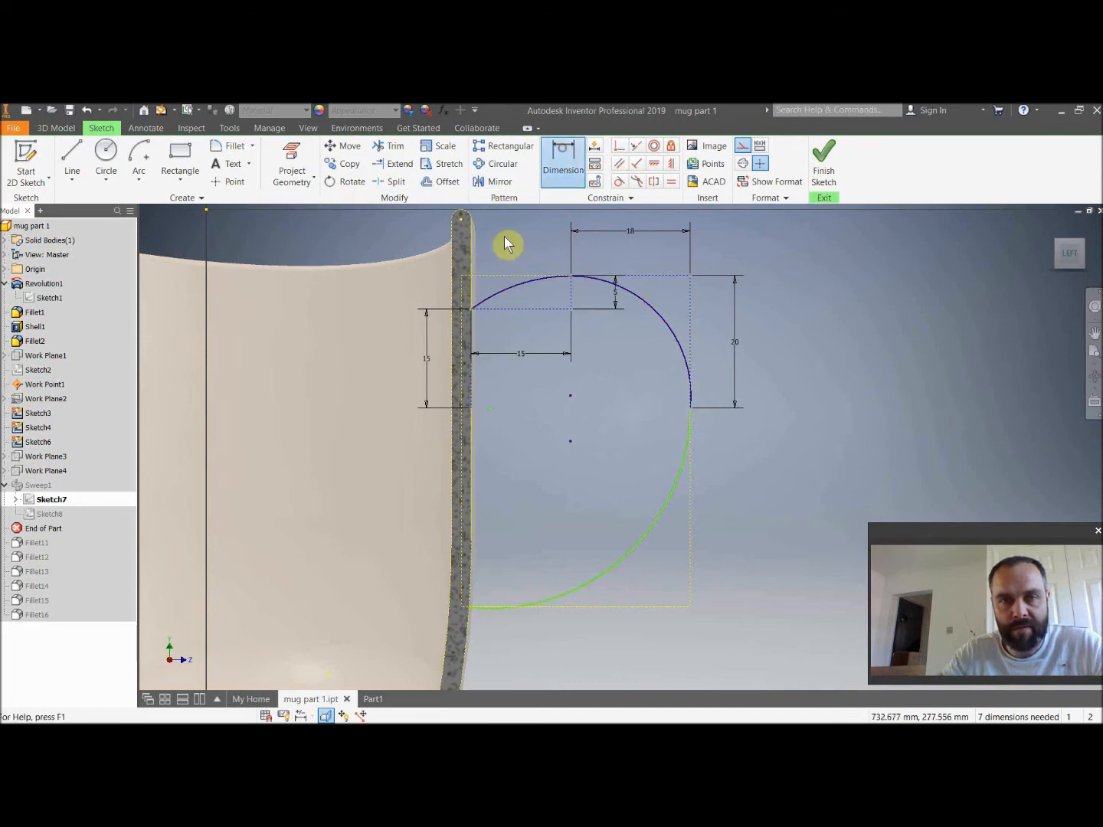
left_click(683, 260)
left_click(645, 248)
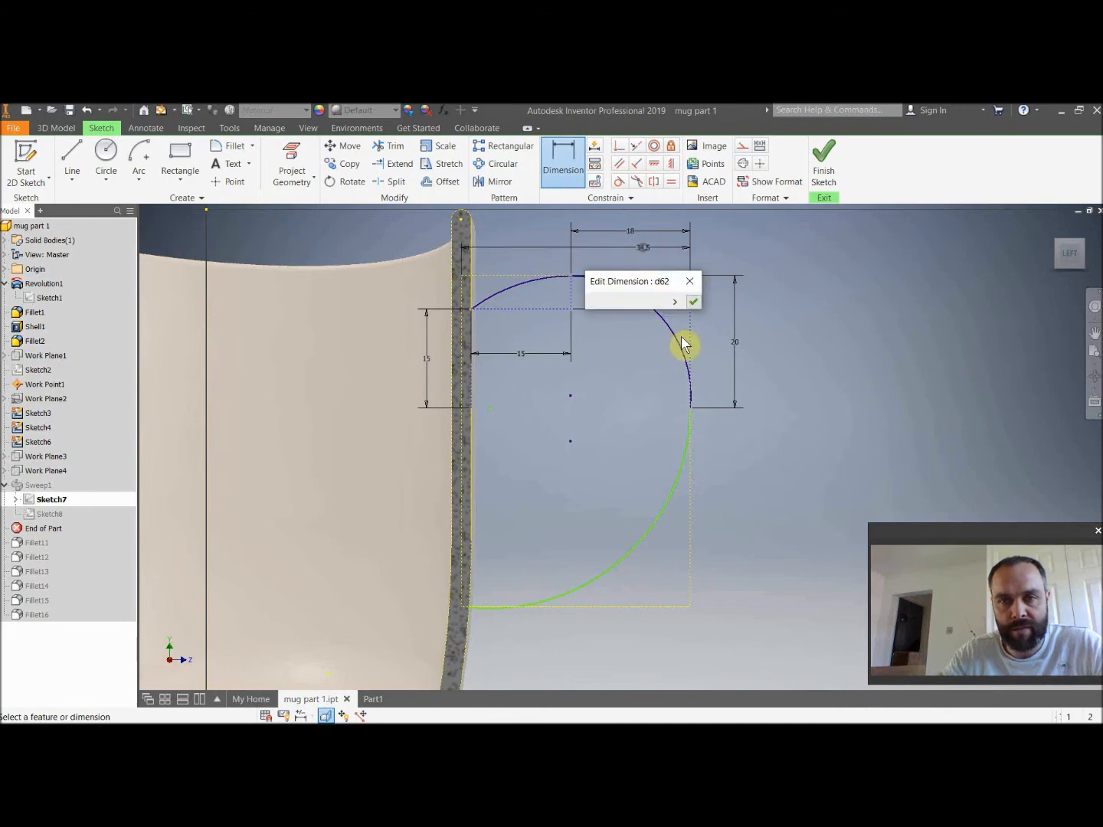
left_click(692, 301)
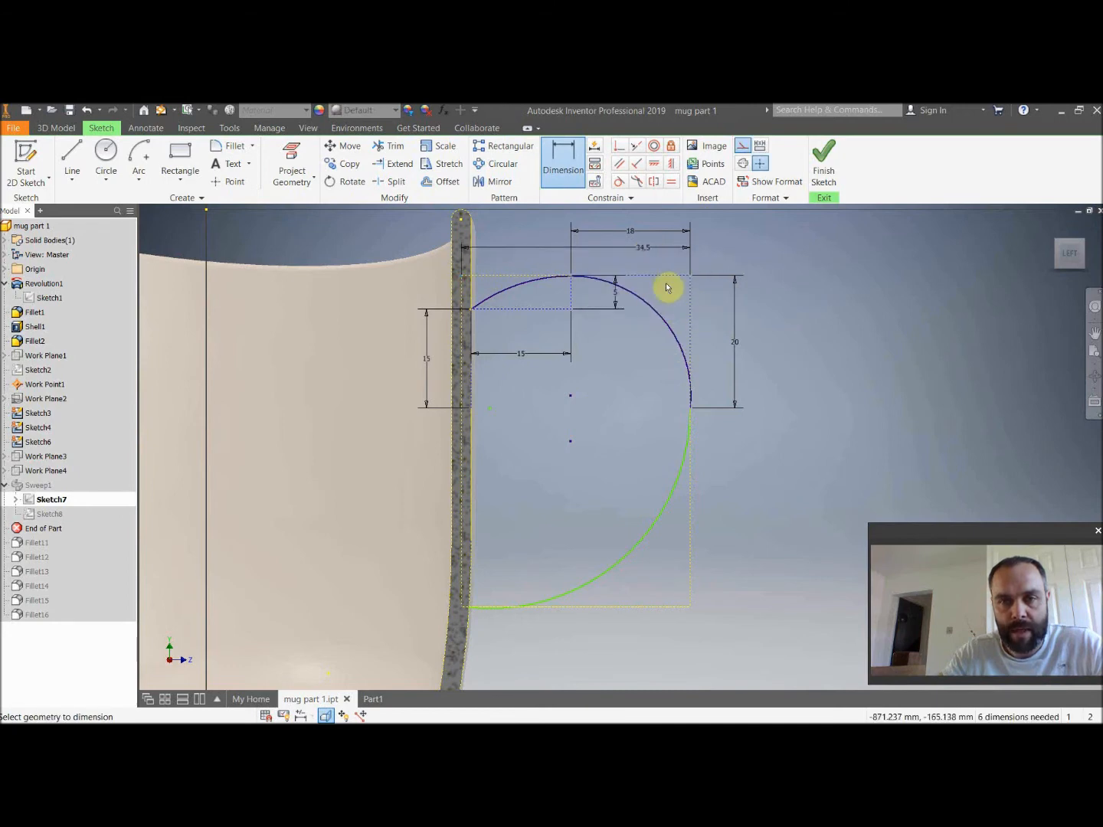
Dimension the overall height of the handle path's construction rectangle in mug part 1.
left_click(669, 277)
left_click(663, 609)
left_click(820, 647)
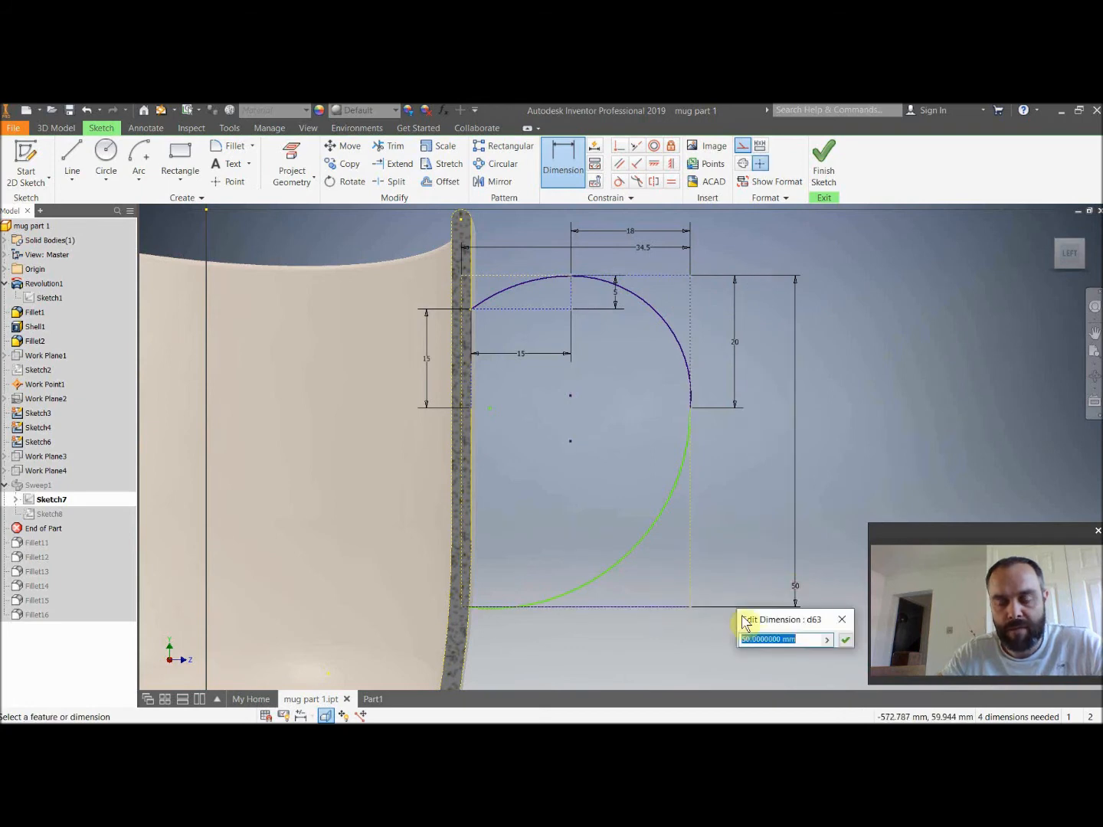
left_click(848, 641)
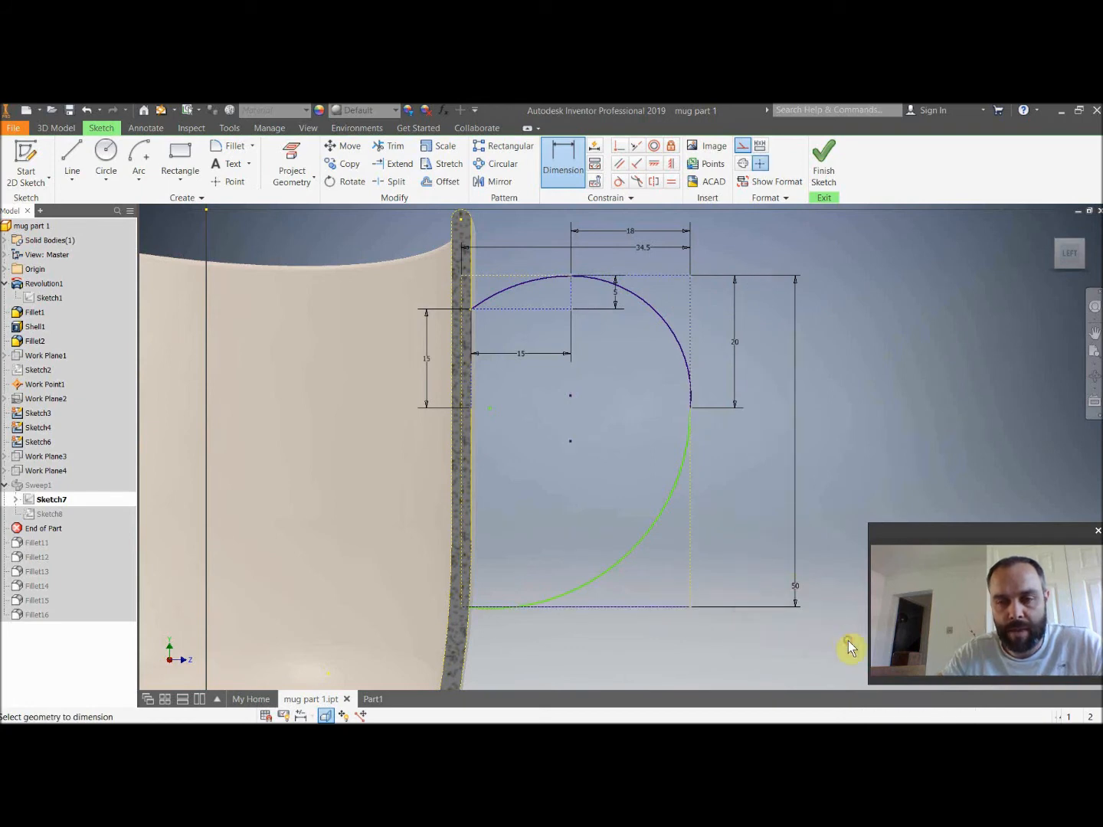
left_click(376, 700)
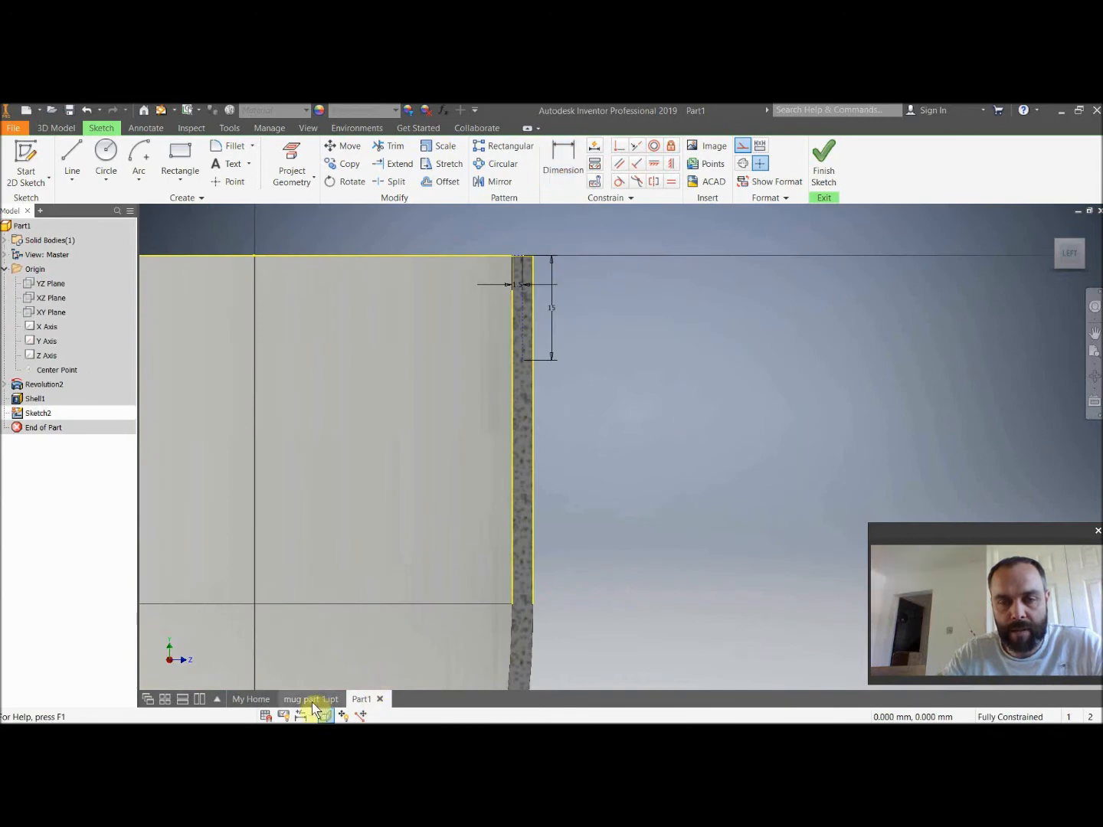
left_click(310, 700)
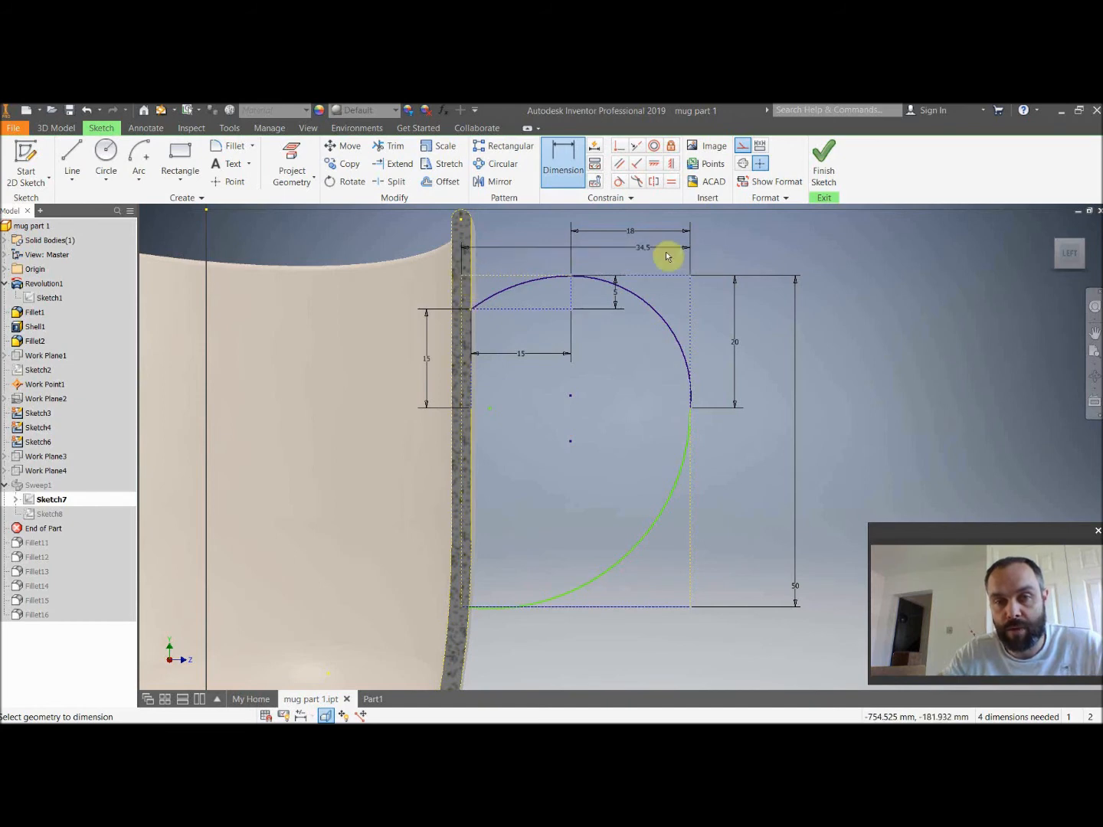
In Part1, draw a 5 mm construction line upward from the lower end of the 15 mm vertical line.
left_click(366, 696)
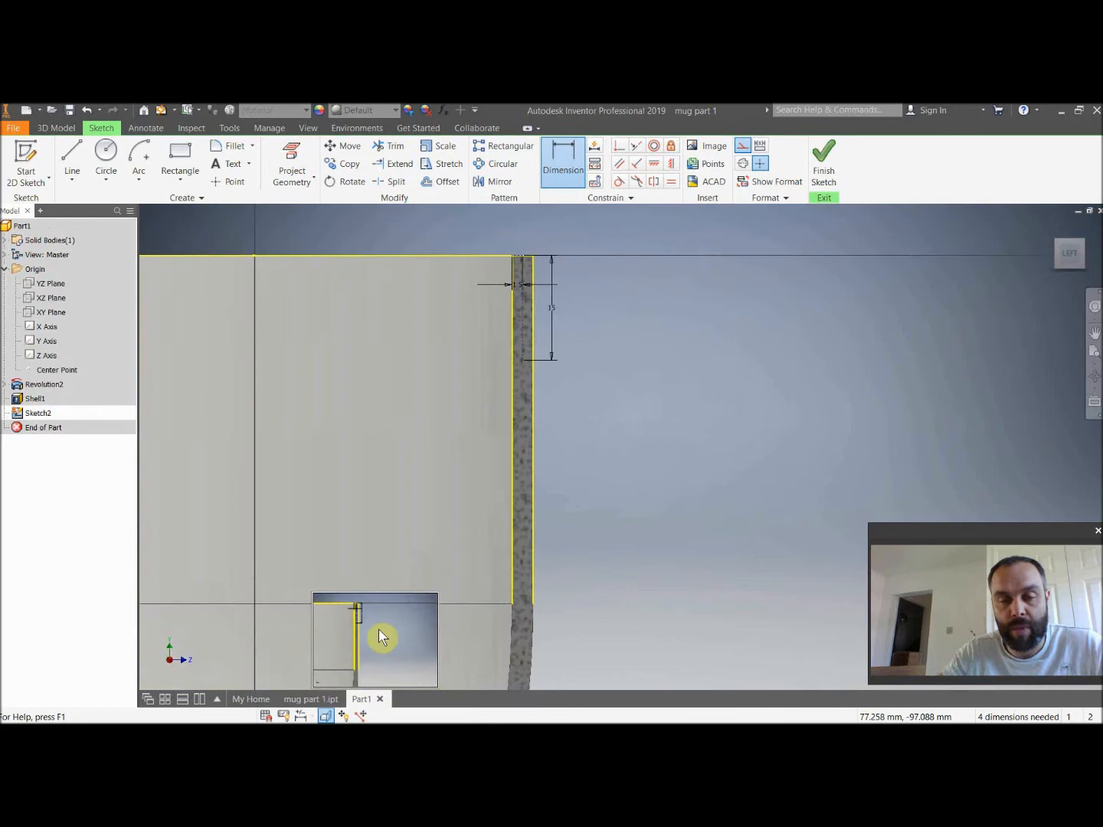
left_click(80, 150)
left_click(524, 360)
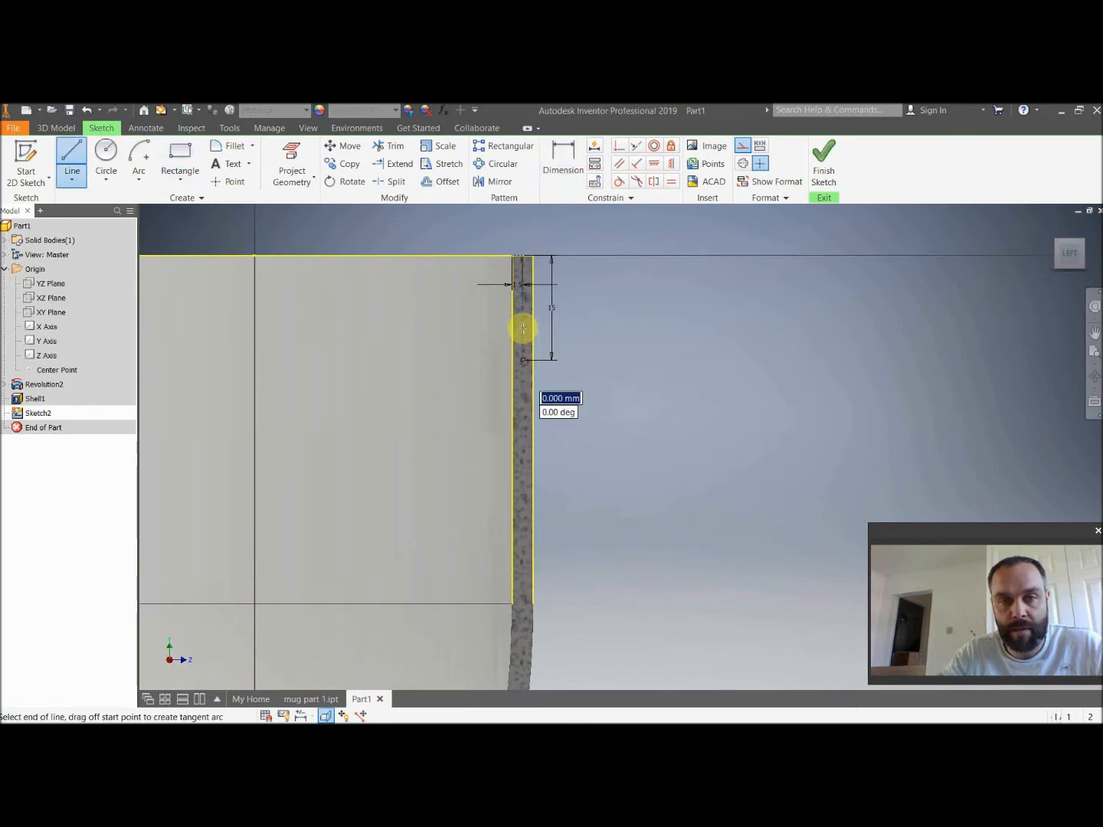
key("Return")
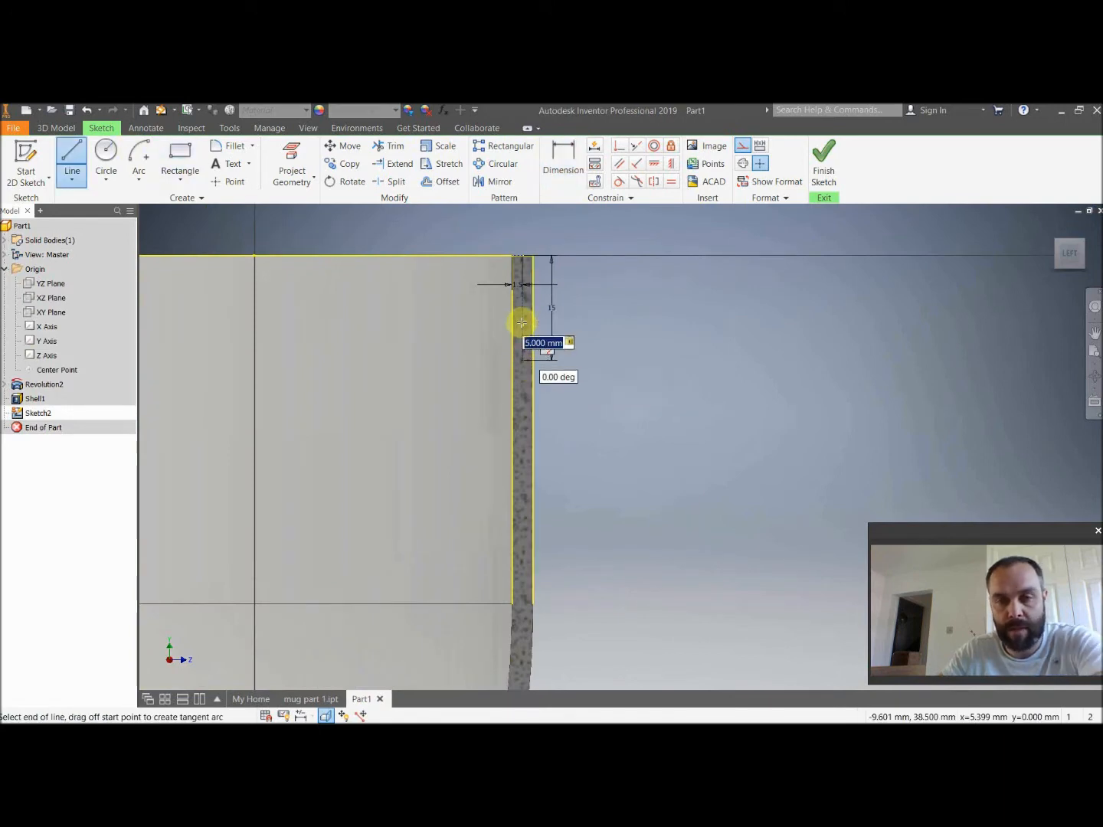
key("Escape")
Draw a construction rectangle 50 mm high and 34.5 mm wide outward from the 5 mm line's upper end.
left_click(177, 157)
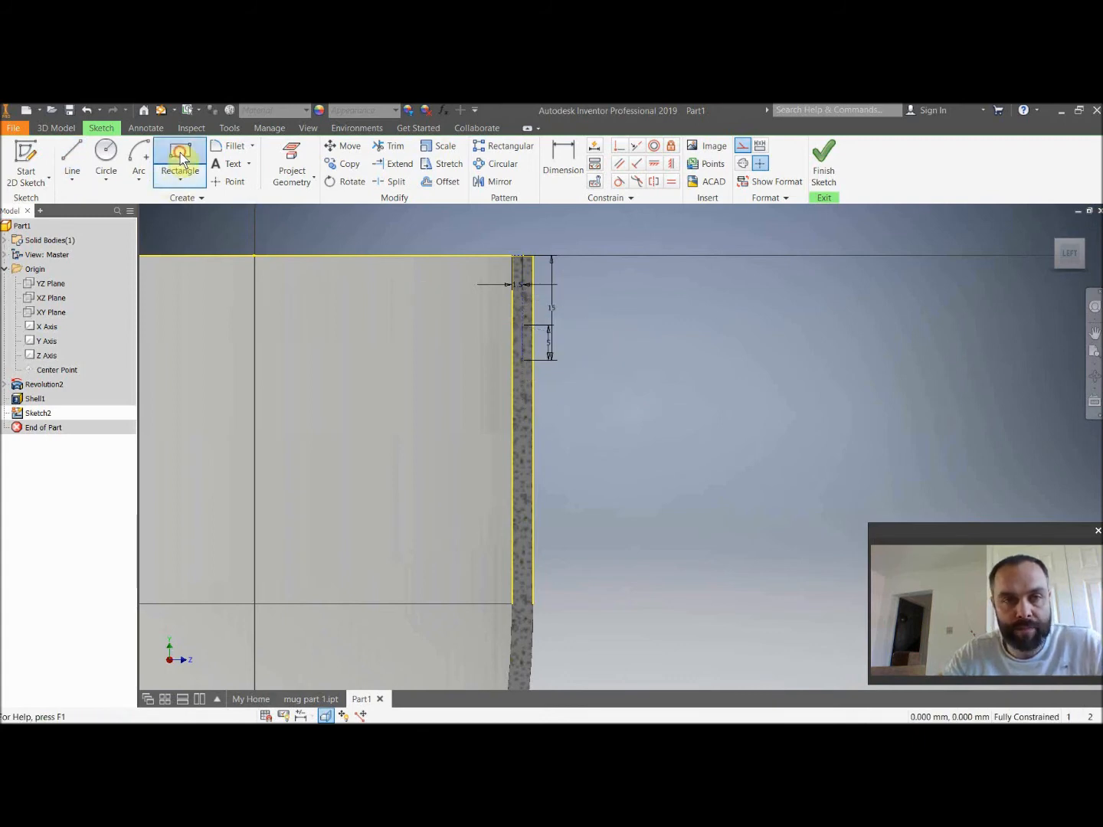
left_click(523, 325)
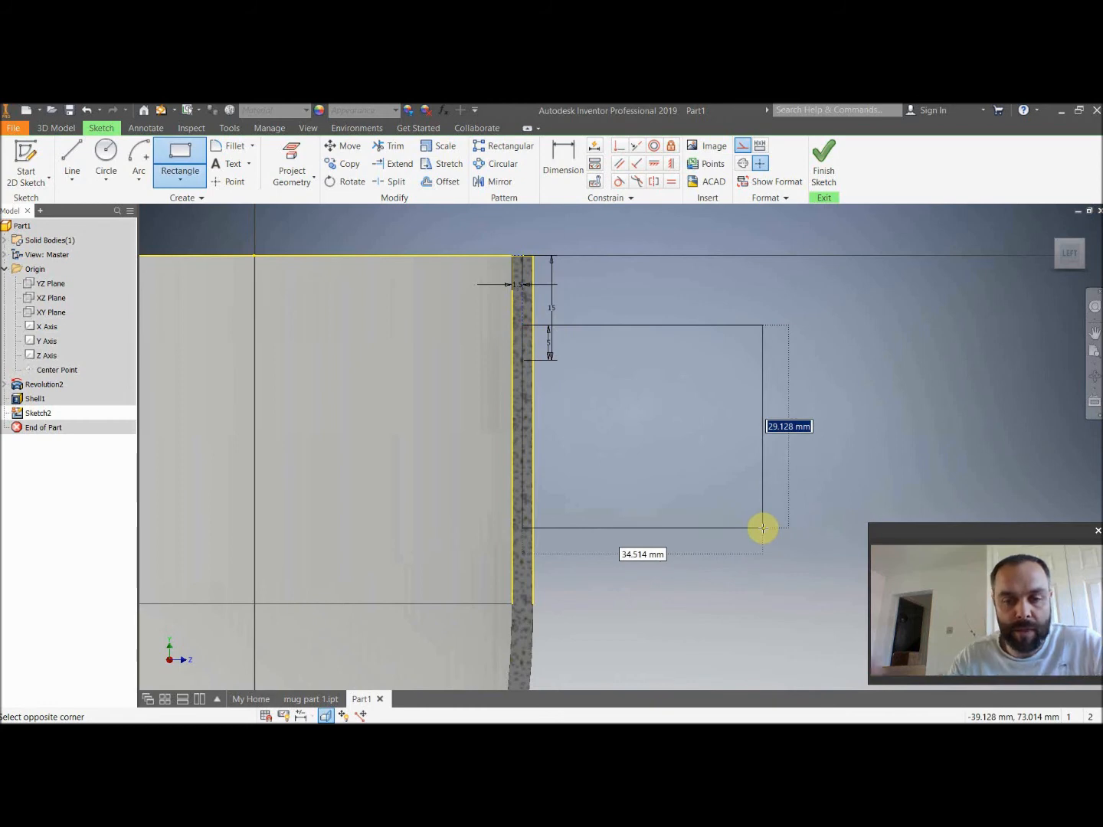
type("50")
key("Tab")
type("34.")
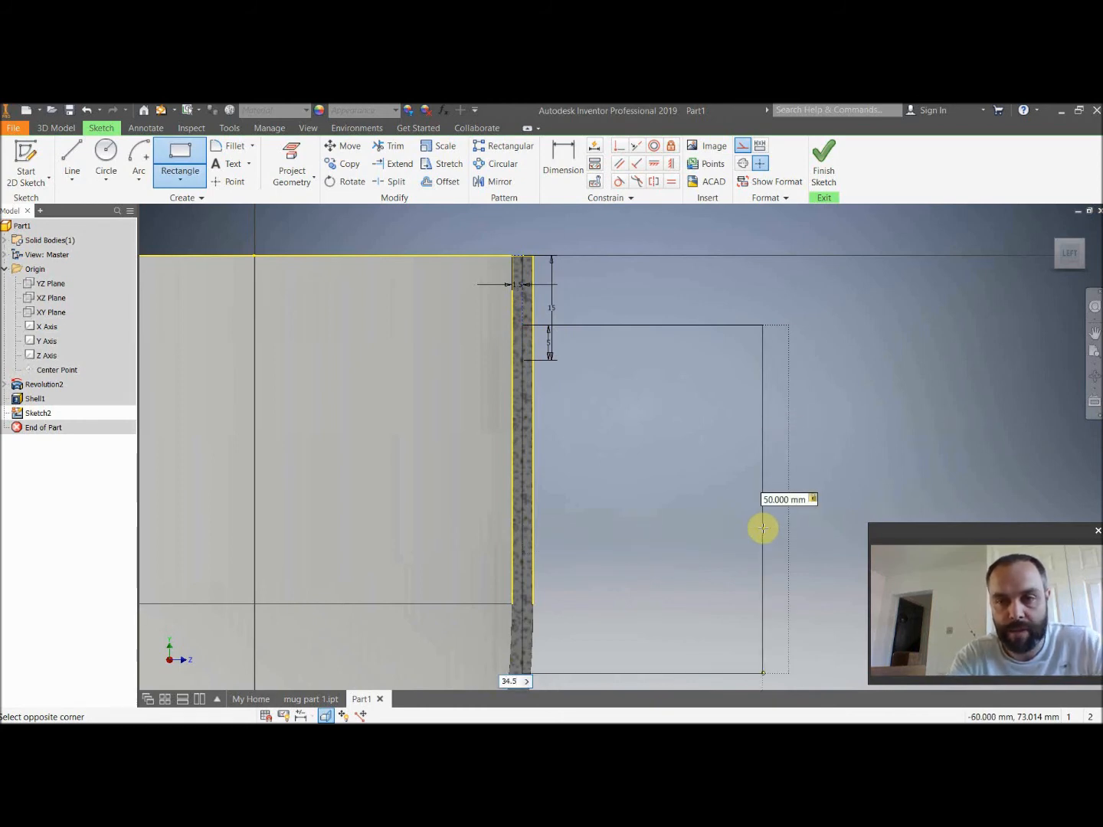
key("Return")
middle_click_drag(681, 459, 688, 384)
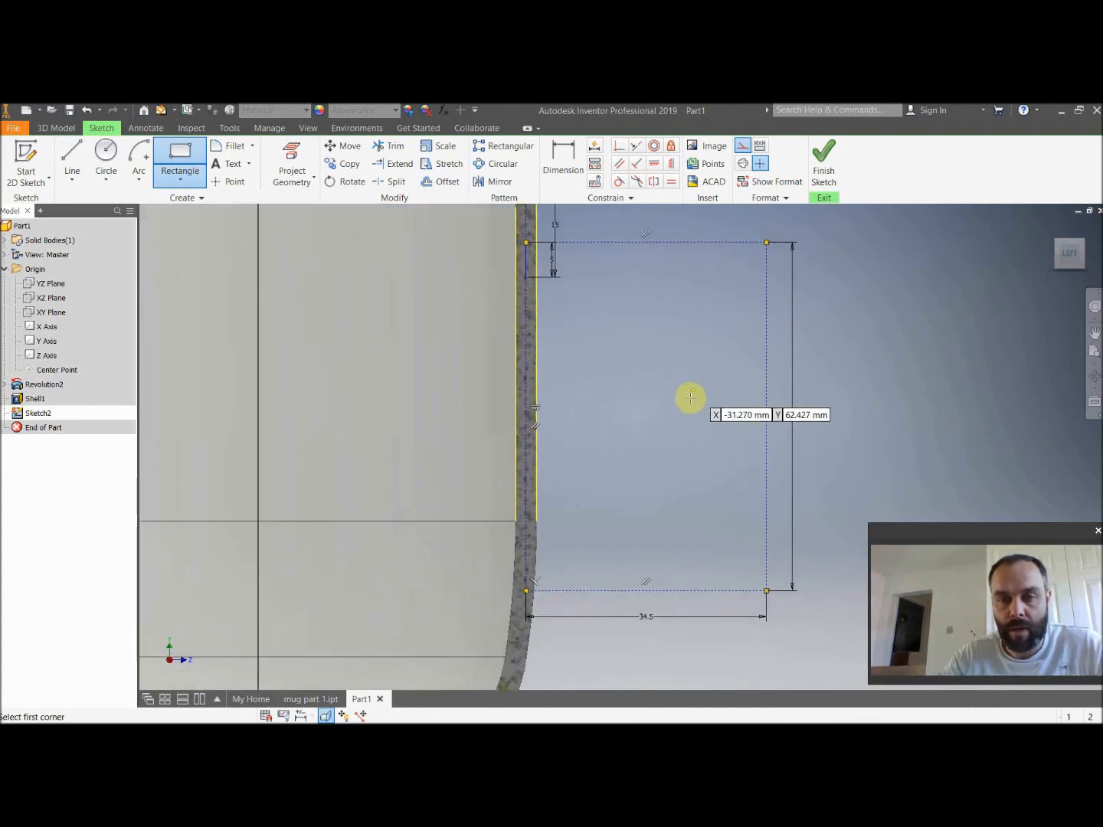
Examine the upper handle arc and its horizontal offset in mug part 1, and return to Part1.
left_click(301, 701)
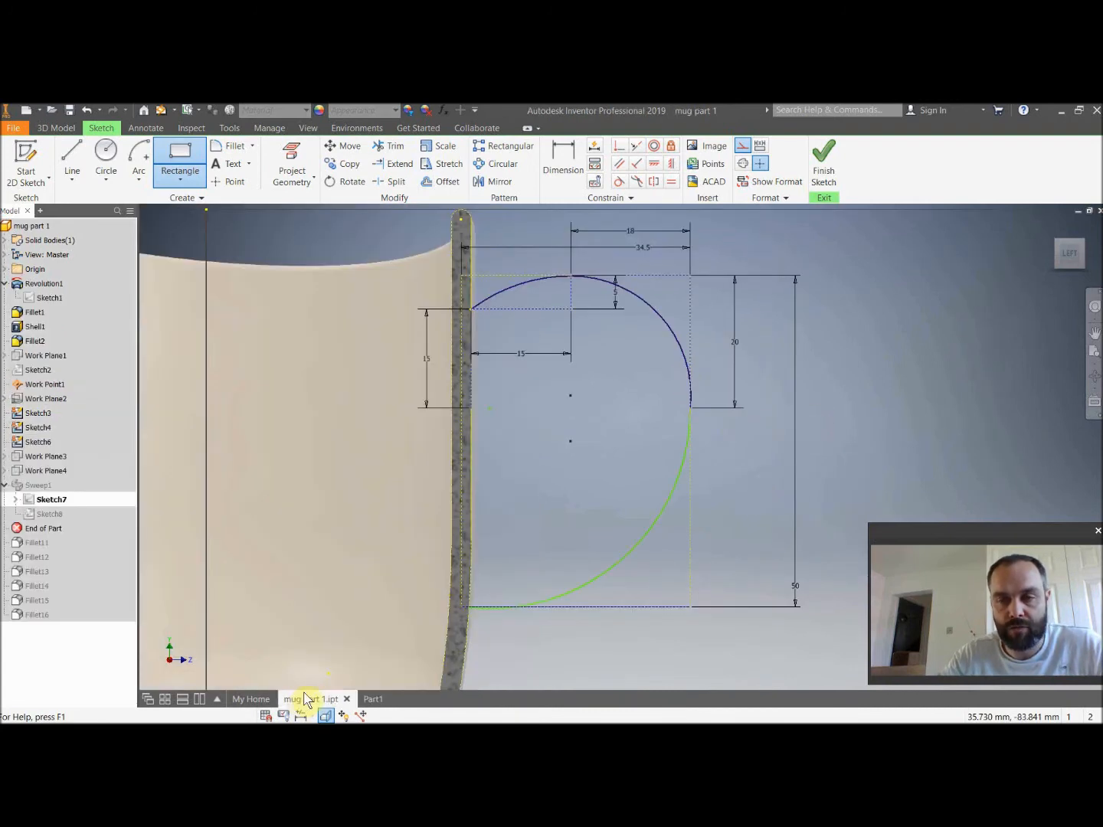
left_click(517, 349)
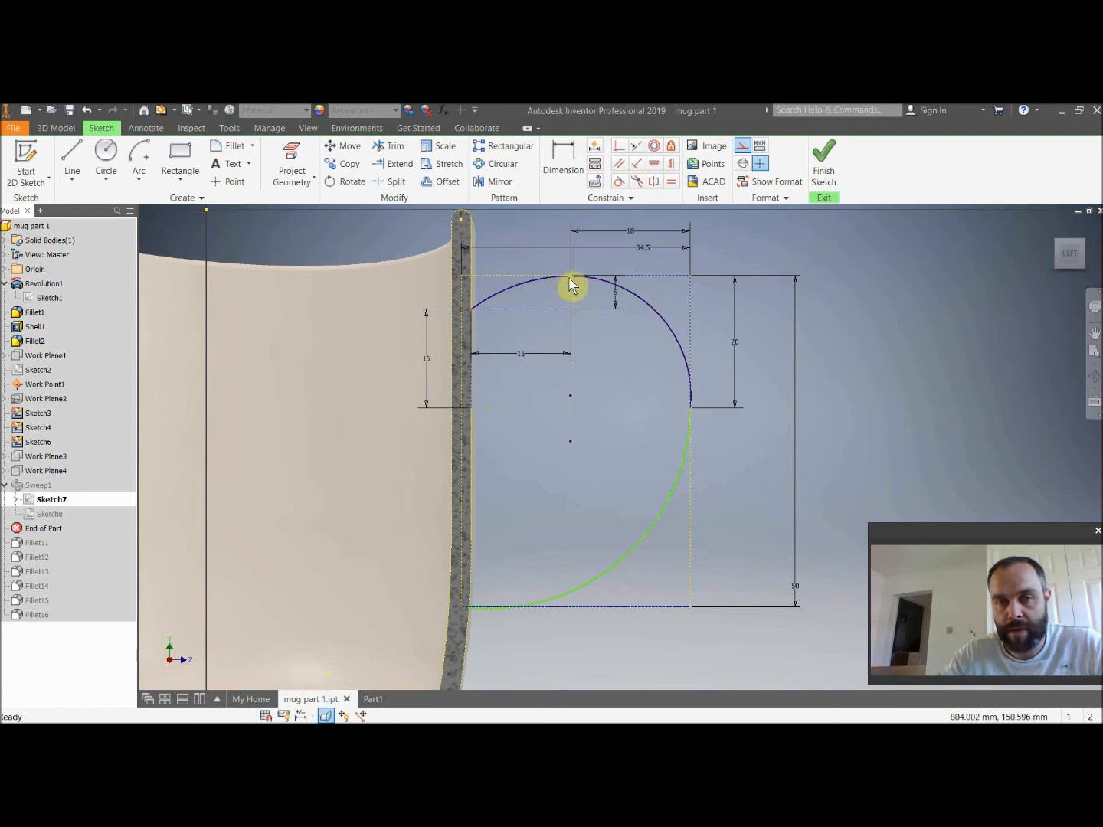
left_click(368, 698)
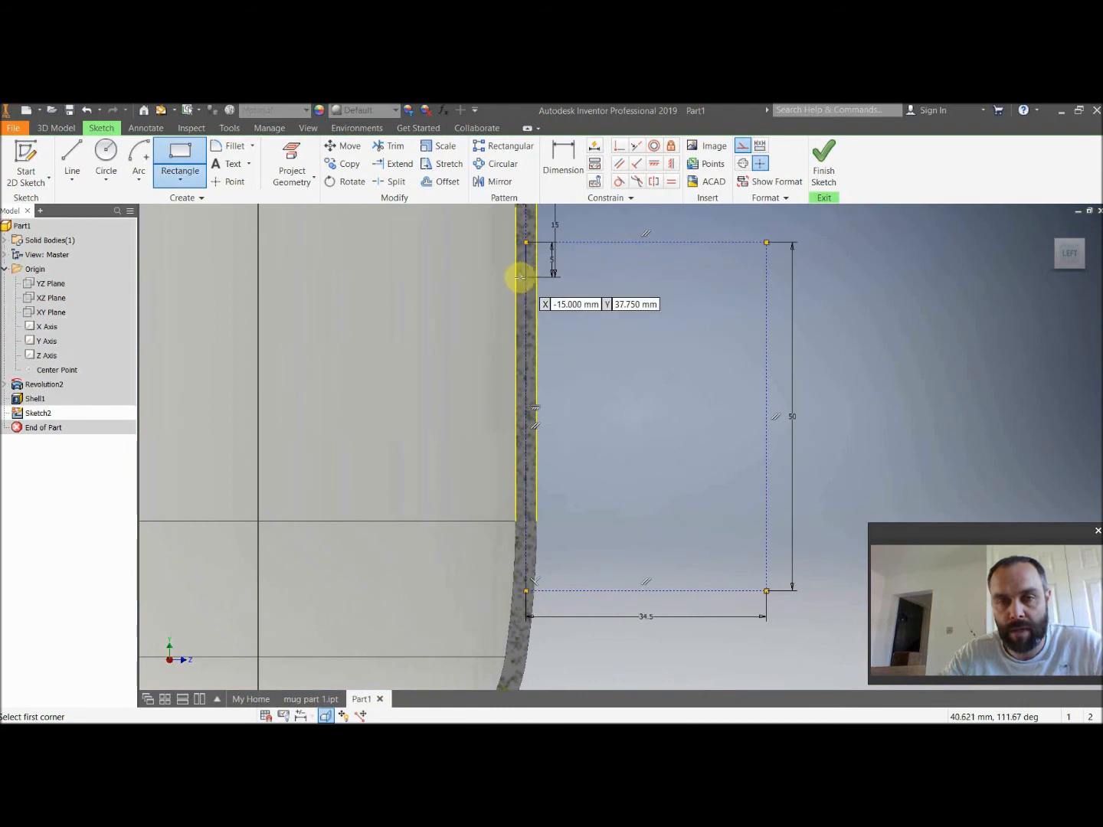
Draw a 16.5 mm horizontal construction line outward from the 5 mm line's lower end and a vertical one up to the rectangle's top edge.
scroll(536, 287, "up", 4)
scroll(663, 469, "down", 2)
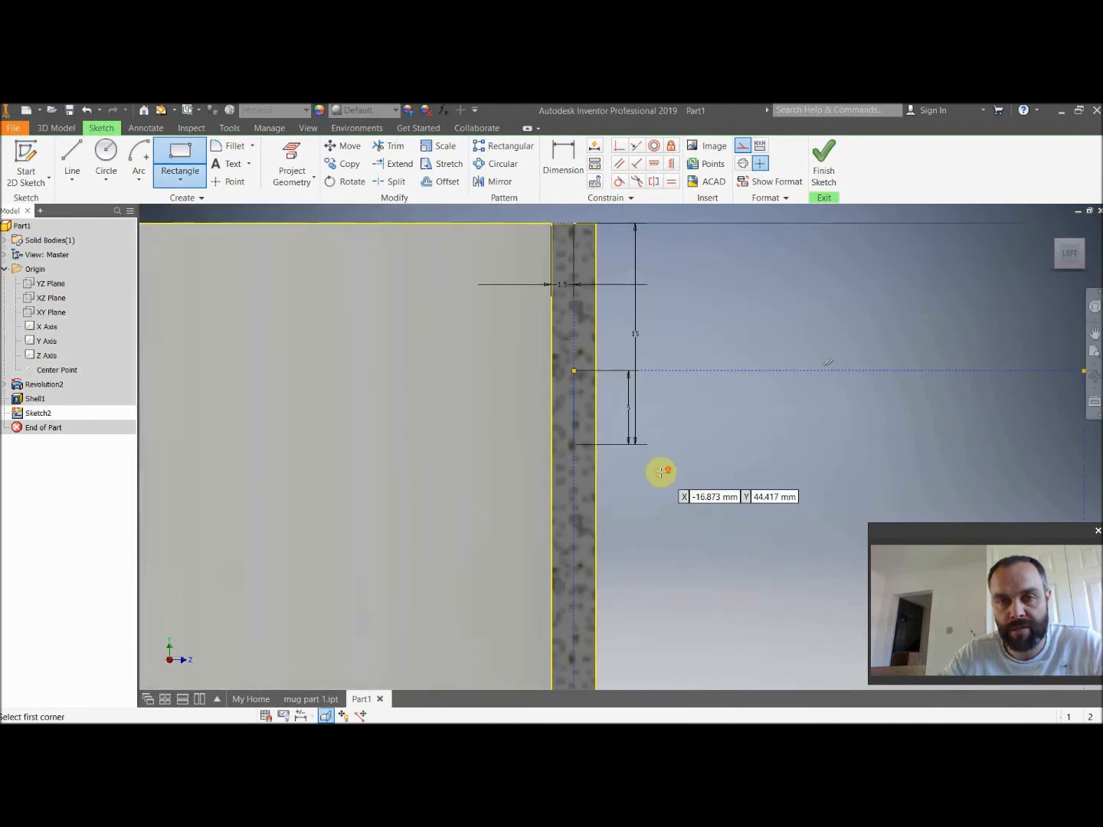
left_click(73, 160)
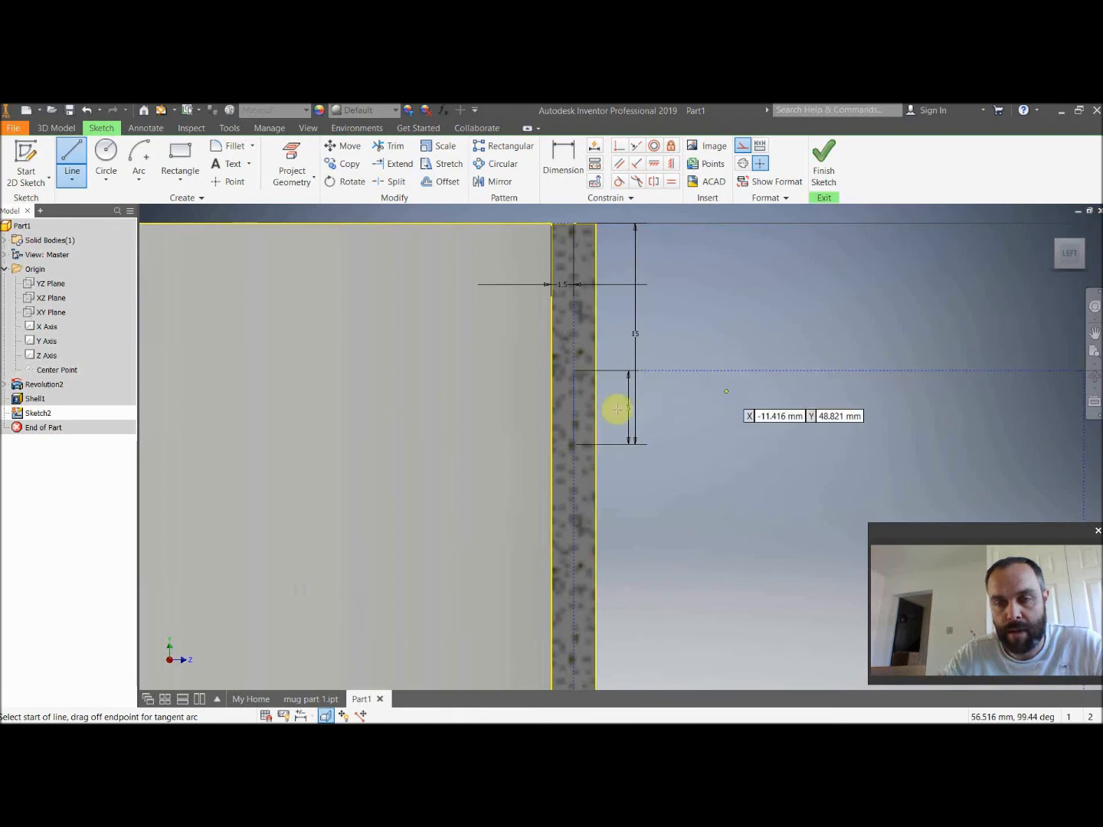
left_click(572, 445)
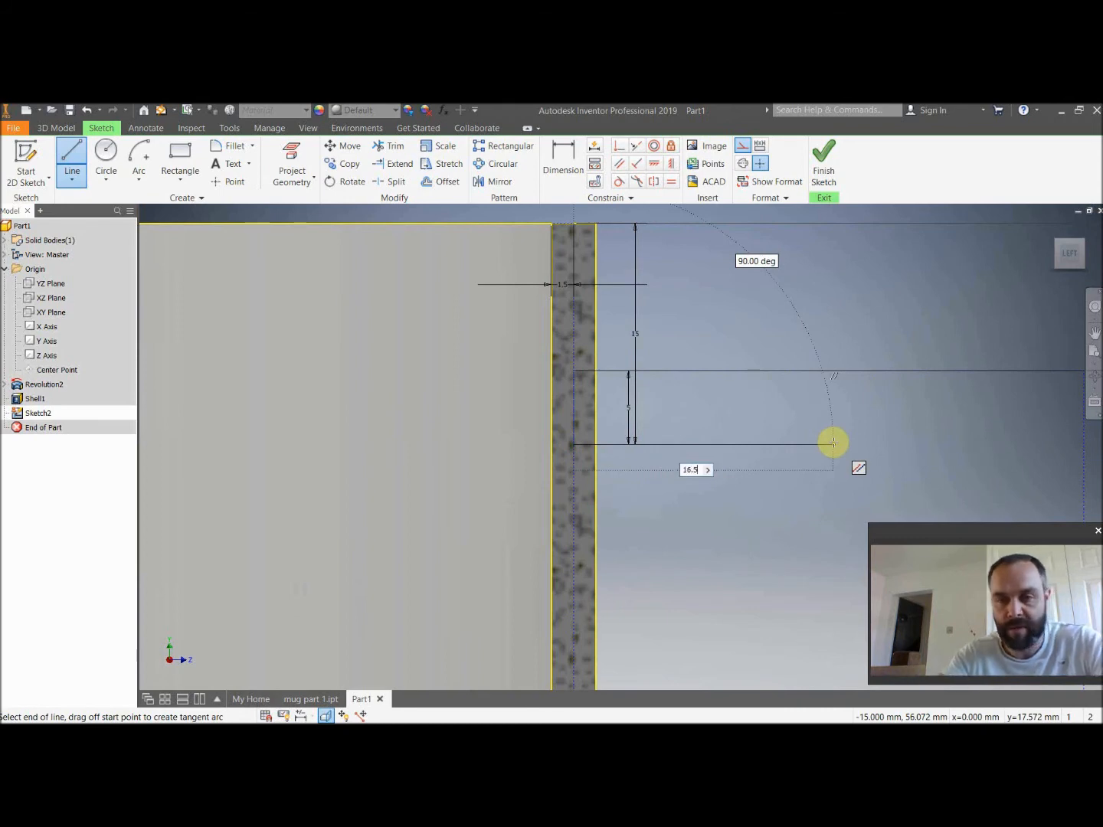
key("Return")
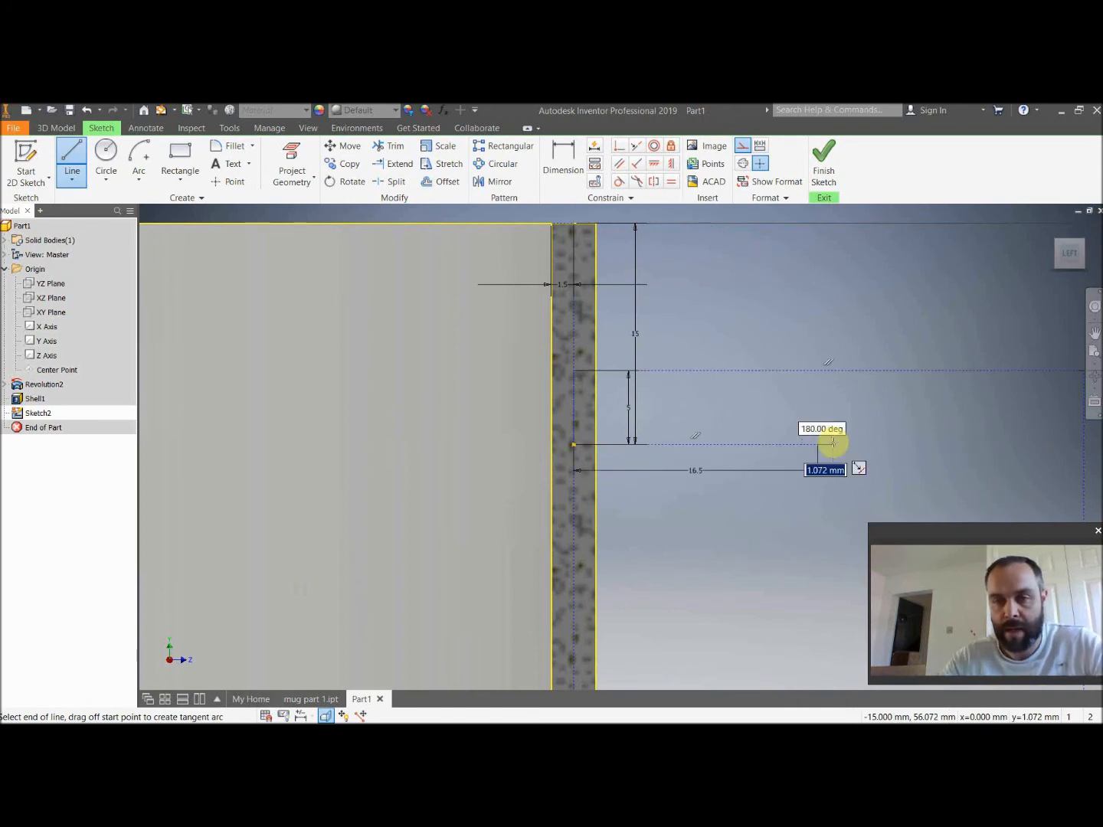
double_click(817, 371)
key("Escape")
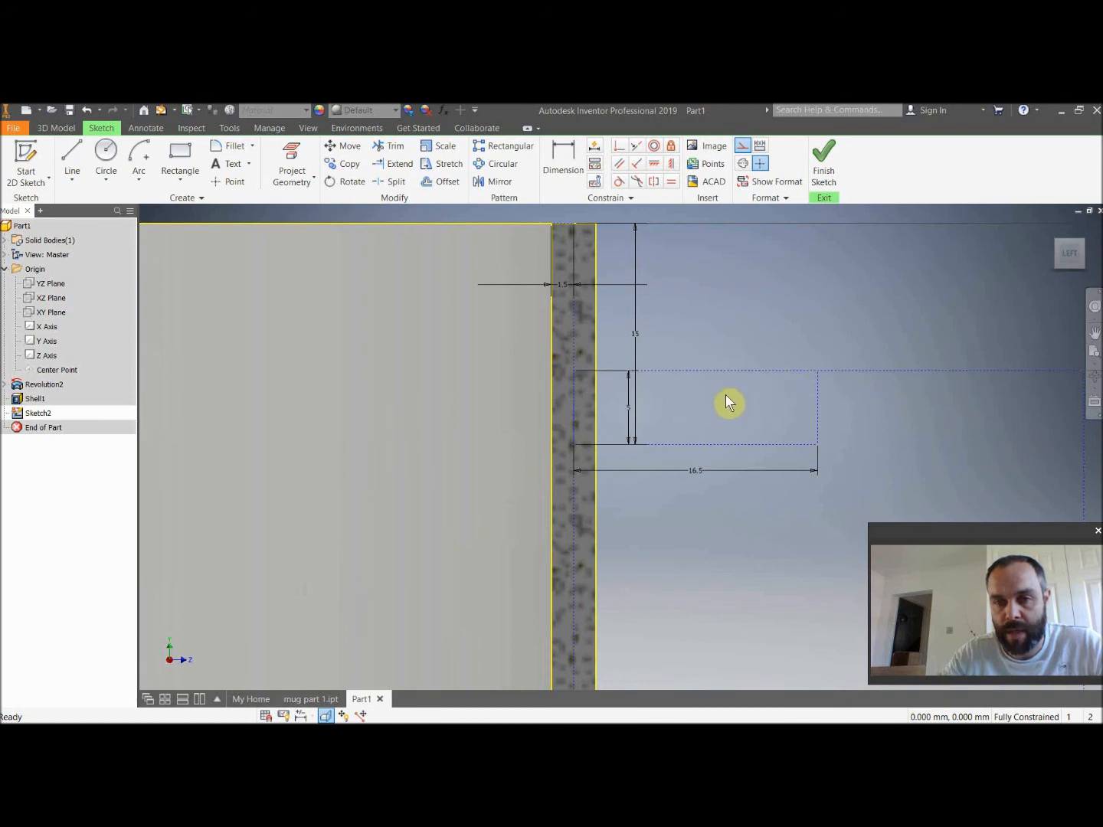
Draw a short horizontal line from the 5 mm line's lower end to the mug's outer wall, redrawing it as solid geometry with Construction off.
left_click(72, 160)
left_click(584, 444)
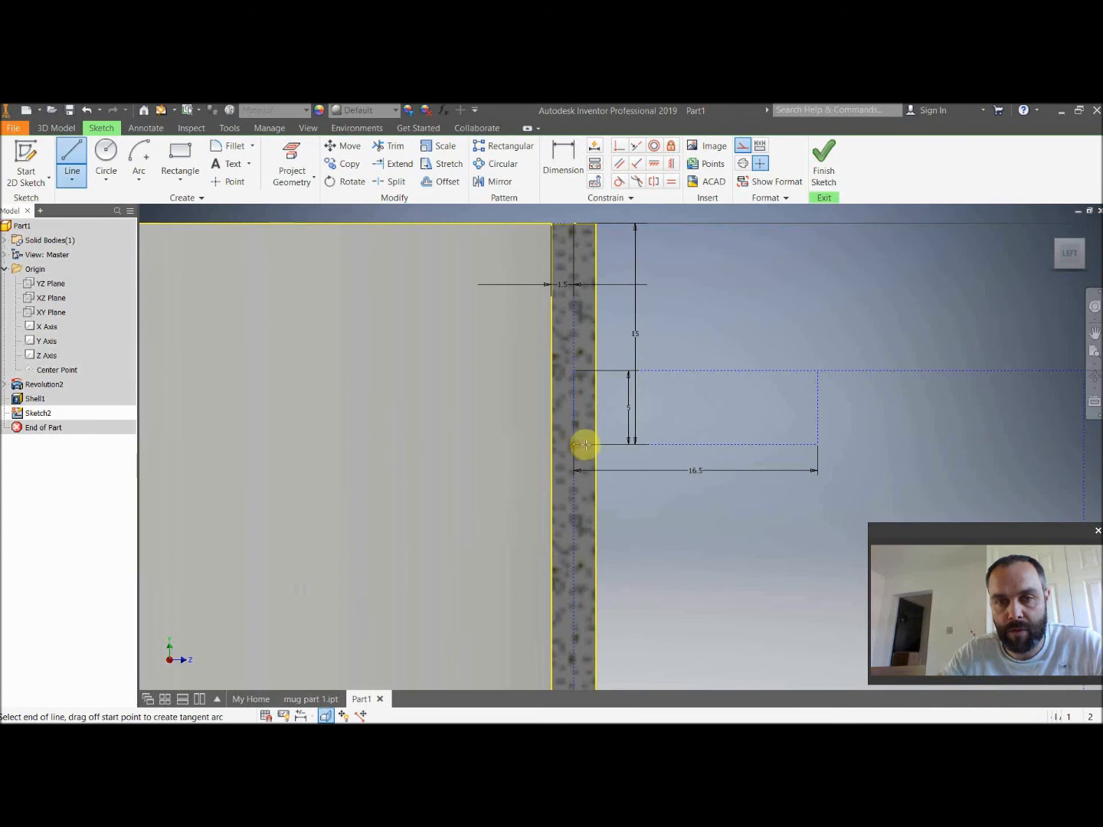
left_click(595, 445)
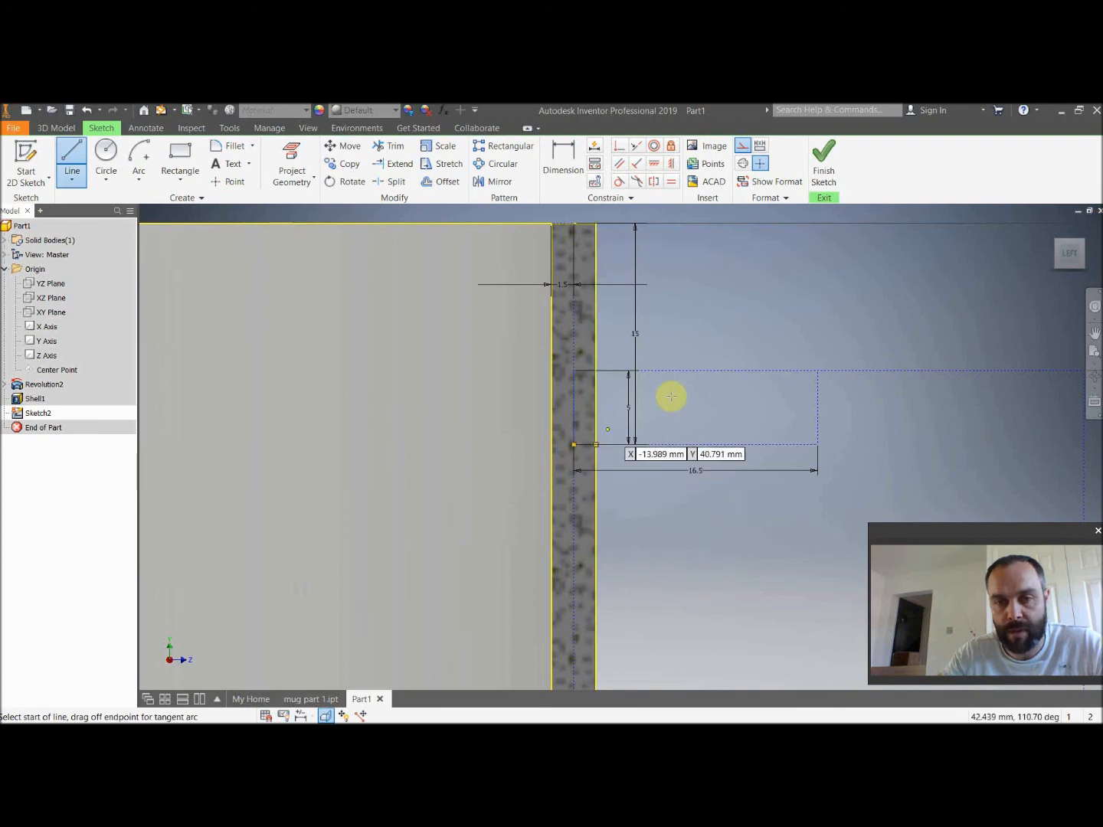
scroll(791, 447, "down", 2)
middle_click_drag(893, 456, 671, 320)
scroll(595, 382, "up", 2)
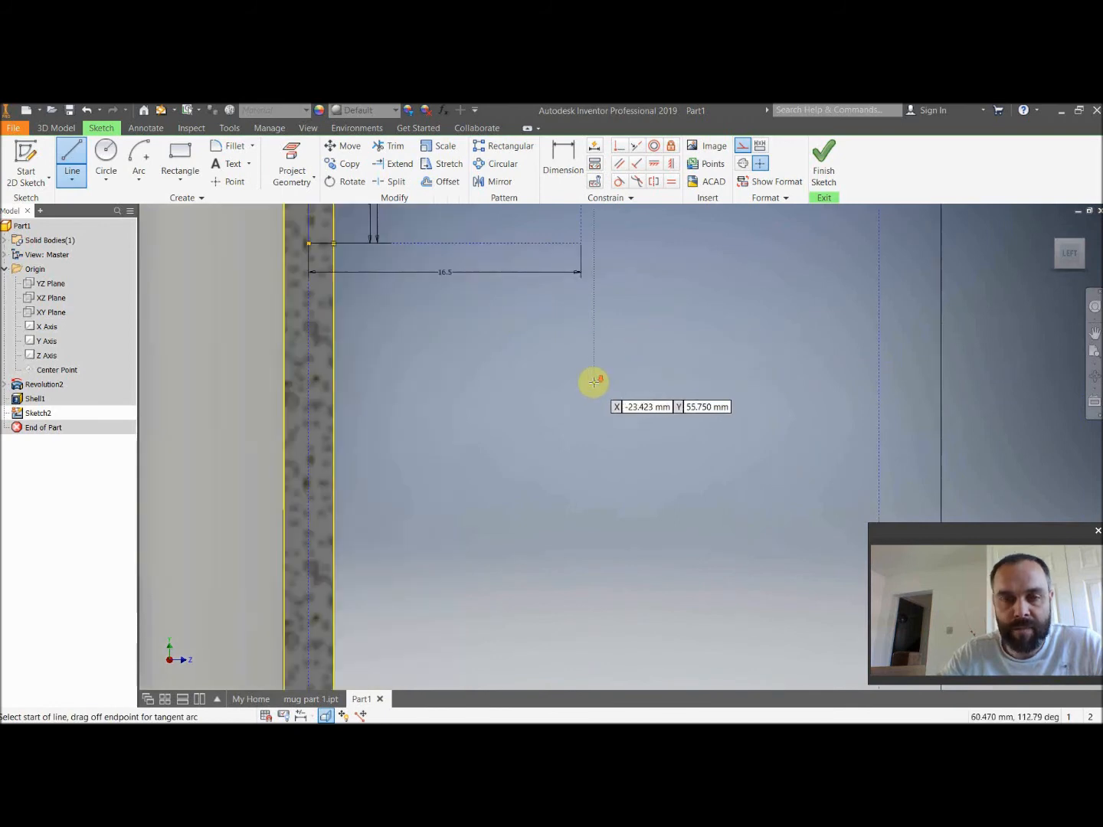
middle_click_drag(478, 331, 517, 436)
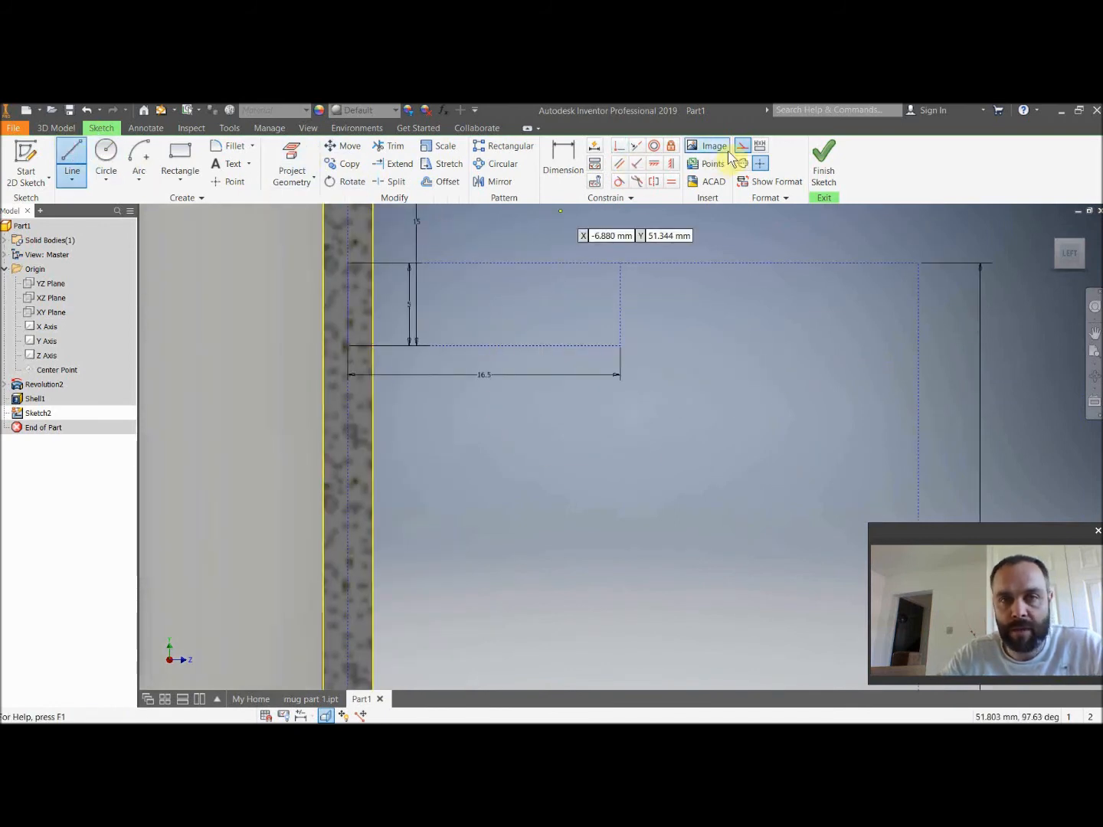
left_click(348, 345)
double_click(373, 344)
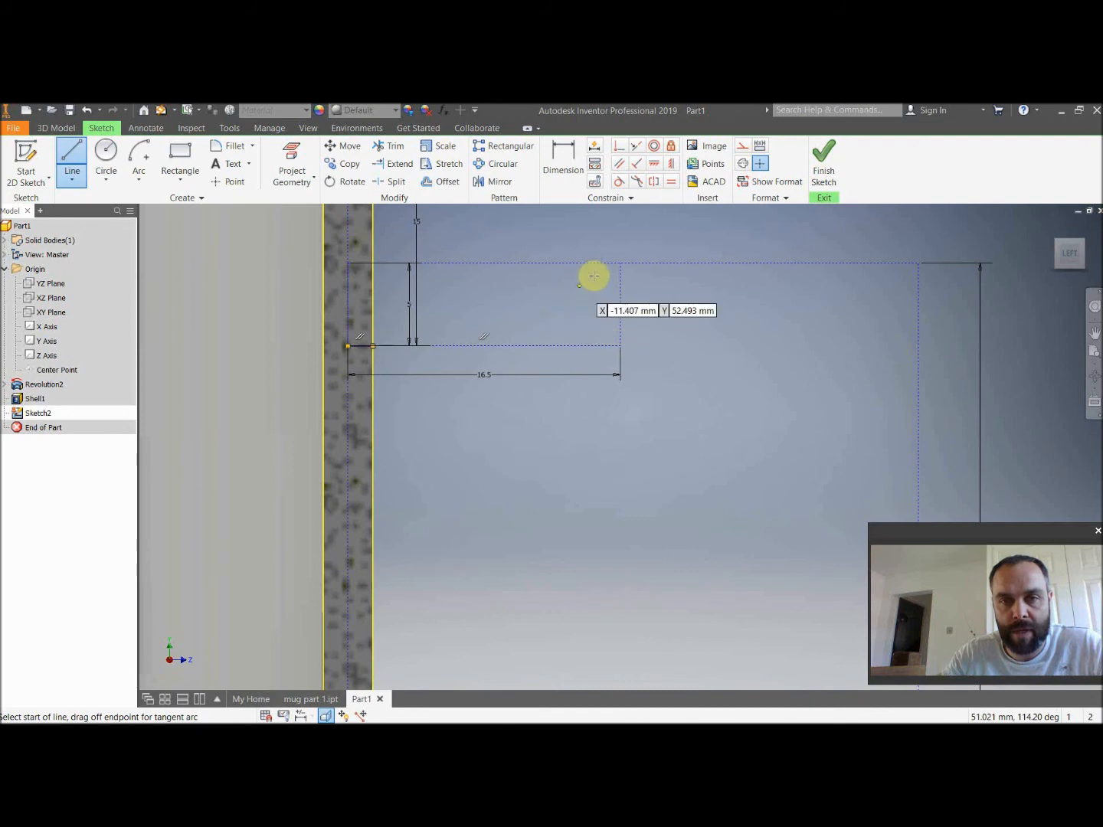
Draw a solid arc from the short vertical line's upper end, tangent to the rectangle's top edge, back to the mug's outer wall.
left_click(620, 262)
left_click_drag(620, 262, 433, 307)
left_click_drag(377, 346, 373, 346)
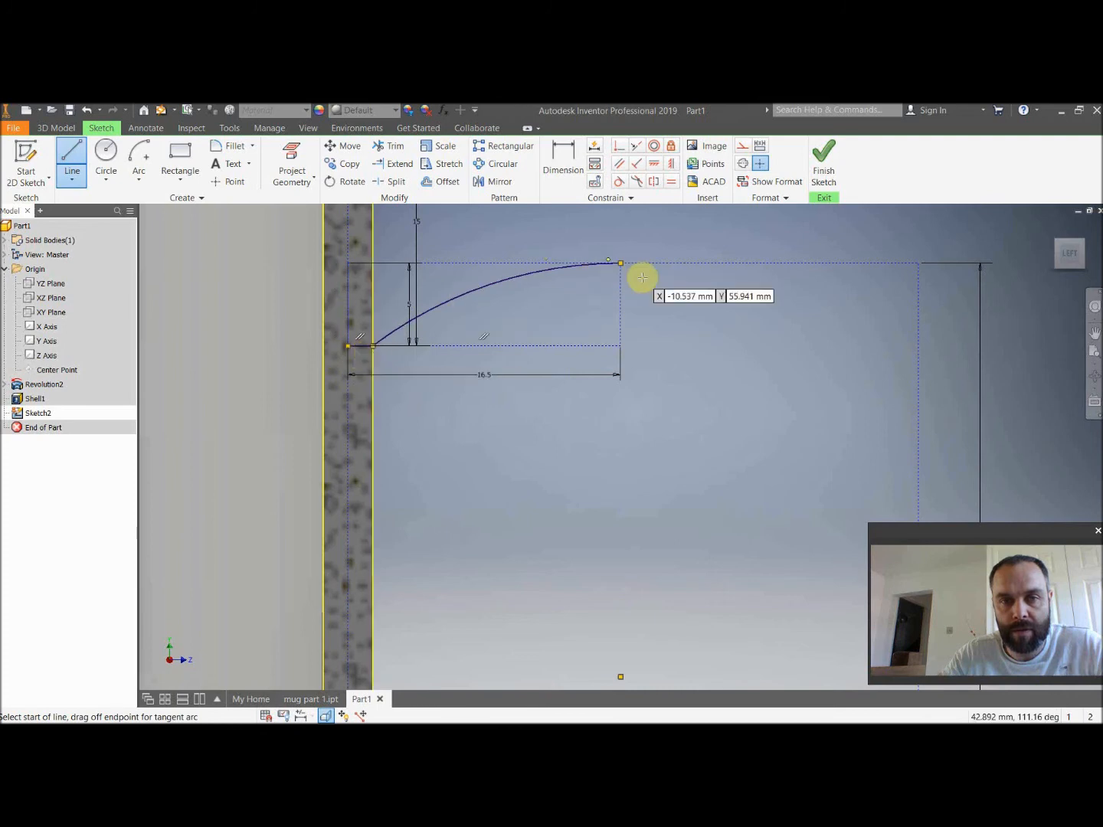
Examine the dimensions locating the handle's second arc in mug part 1, and return to Part1.
left_click(312, 701)
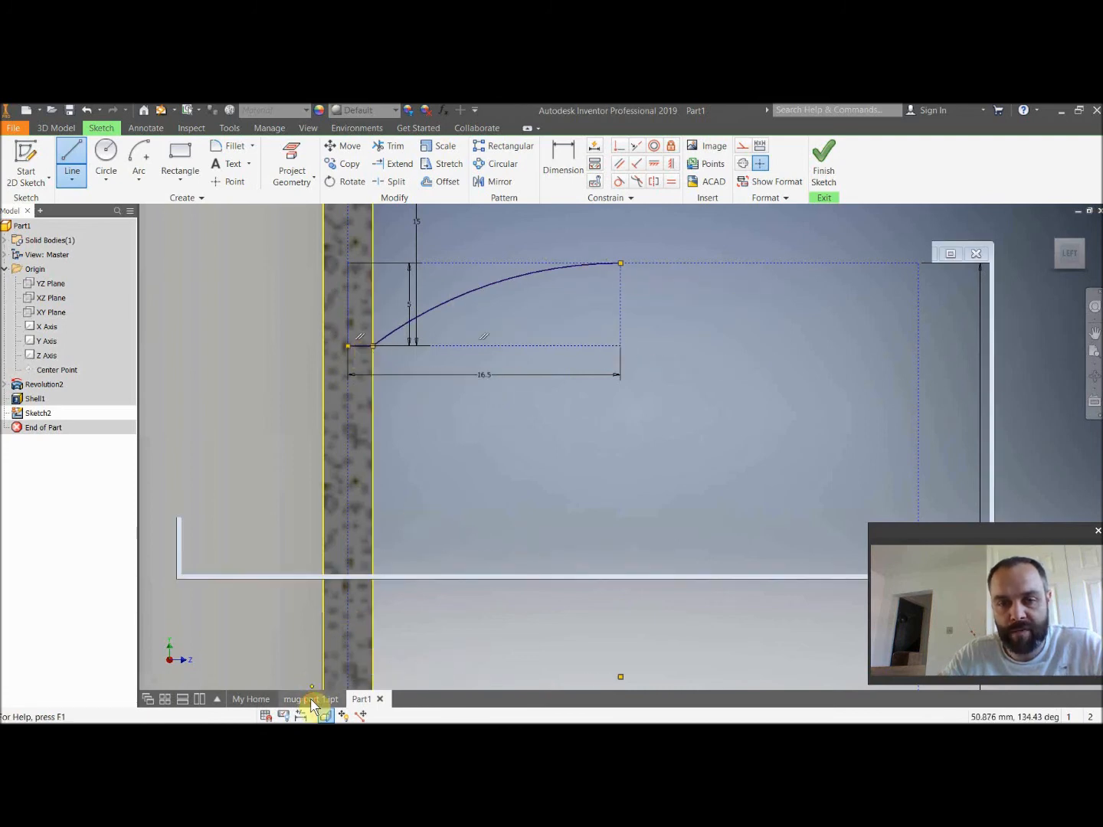
key("Escape")
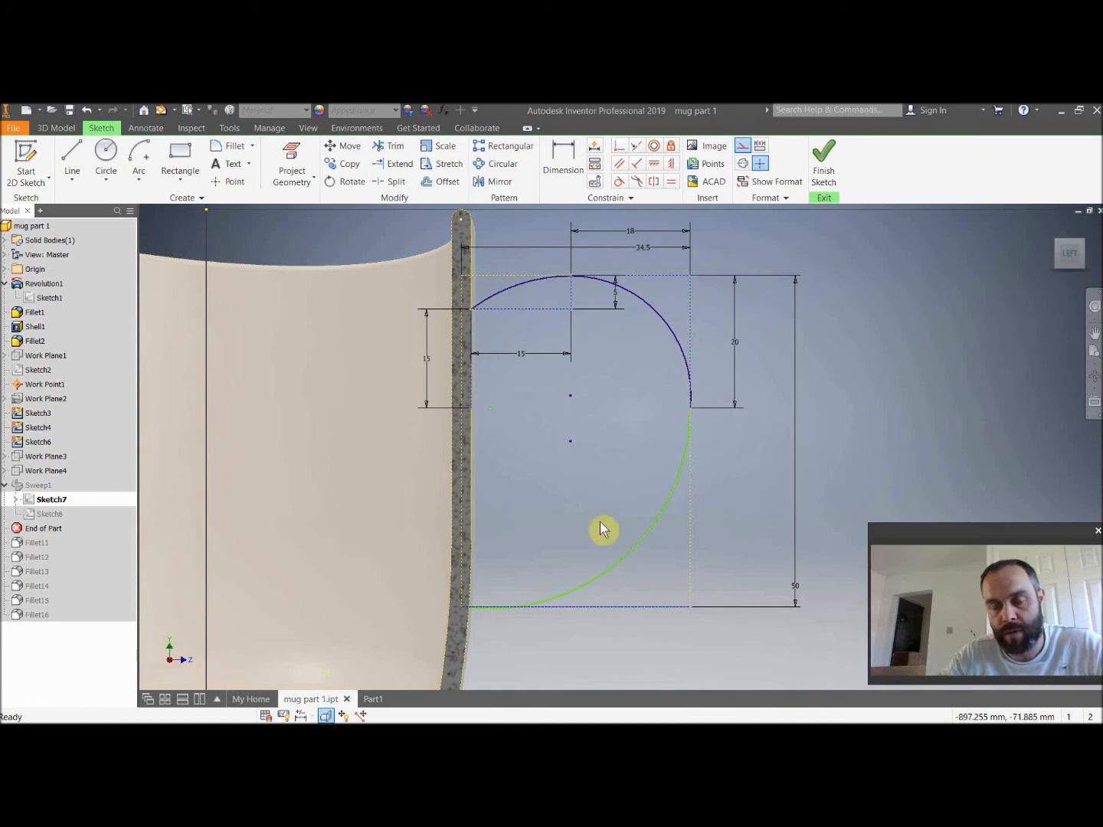
left_click(372, 700)
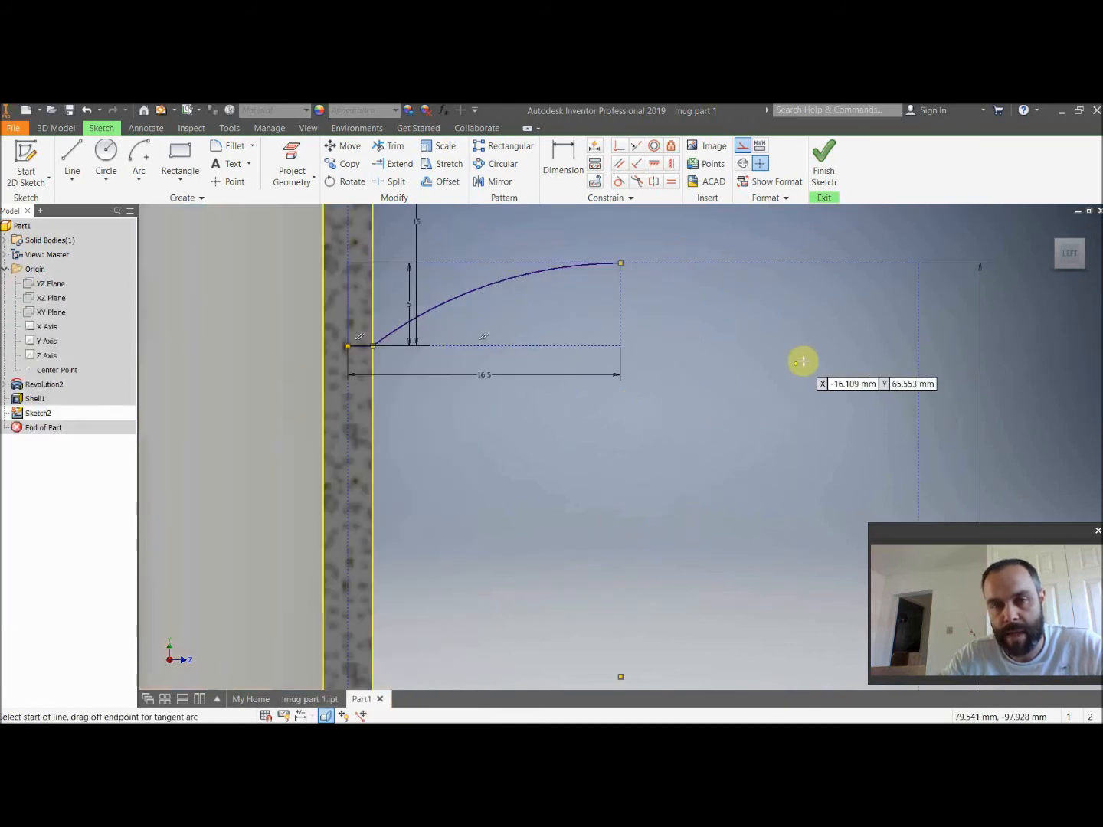
Draw a 20 mm vertical construction line down from the rectangle's upper outer corner along its outer edge.
mouse_move(657, 310)
middle_mouse_down()
mouse_move(602, 319)
mouse_move(573, 374)
middle_mouse_up()
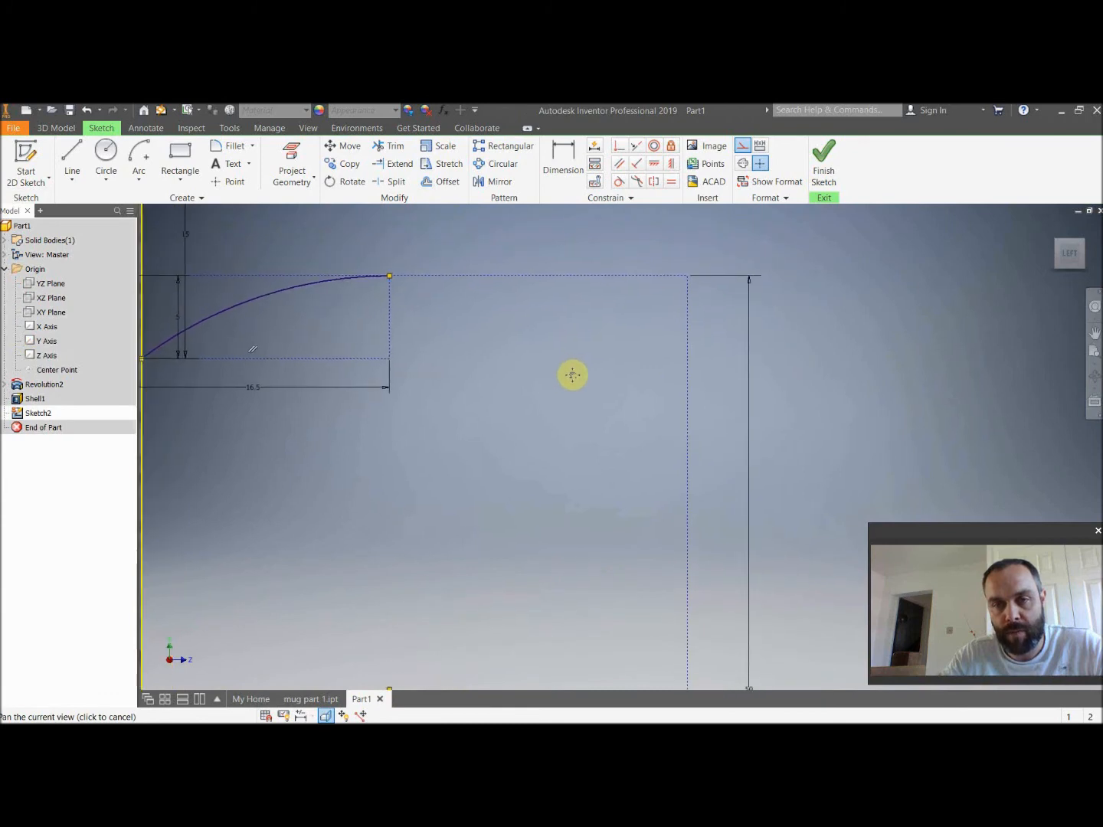
left_click(72, 156)
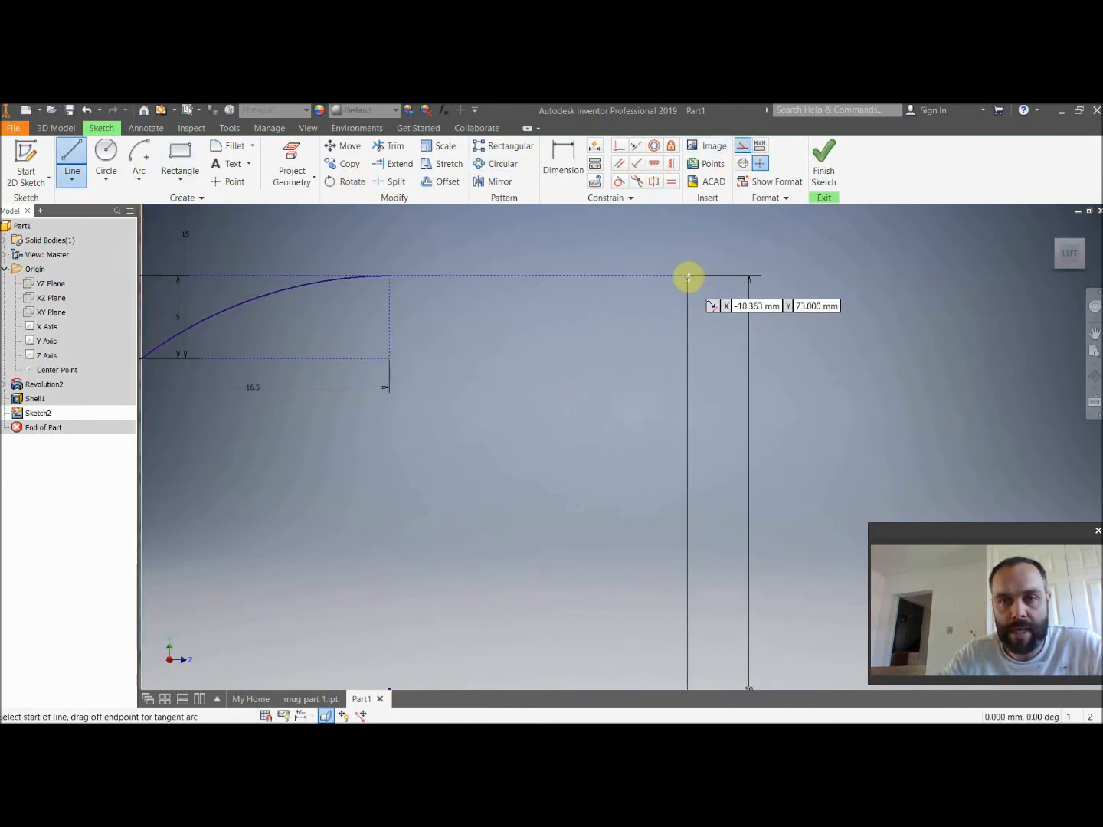
left_click(688, 276)
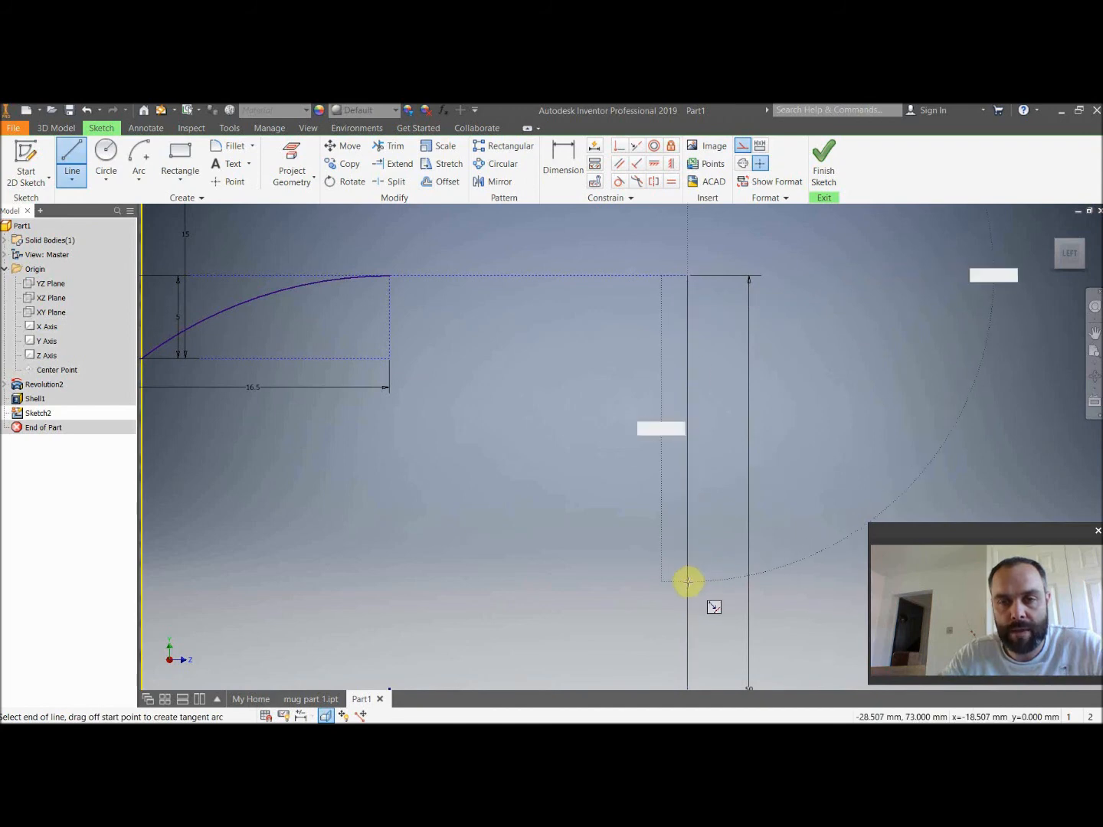
type("20")
key("Return")
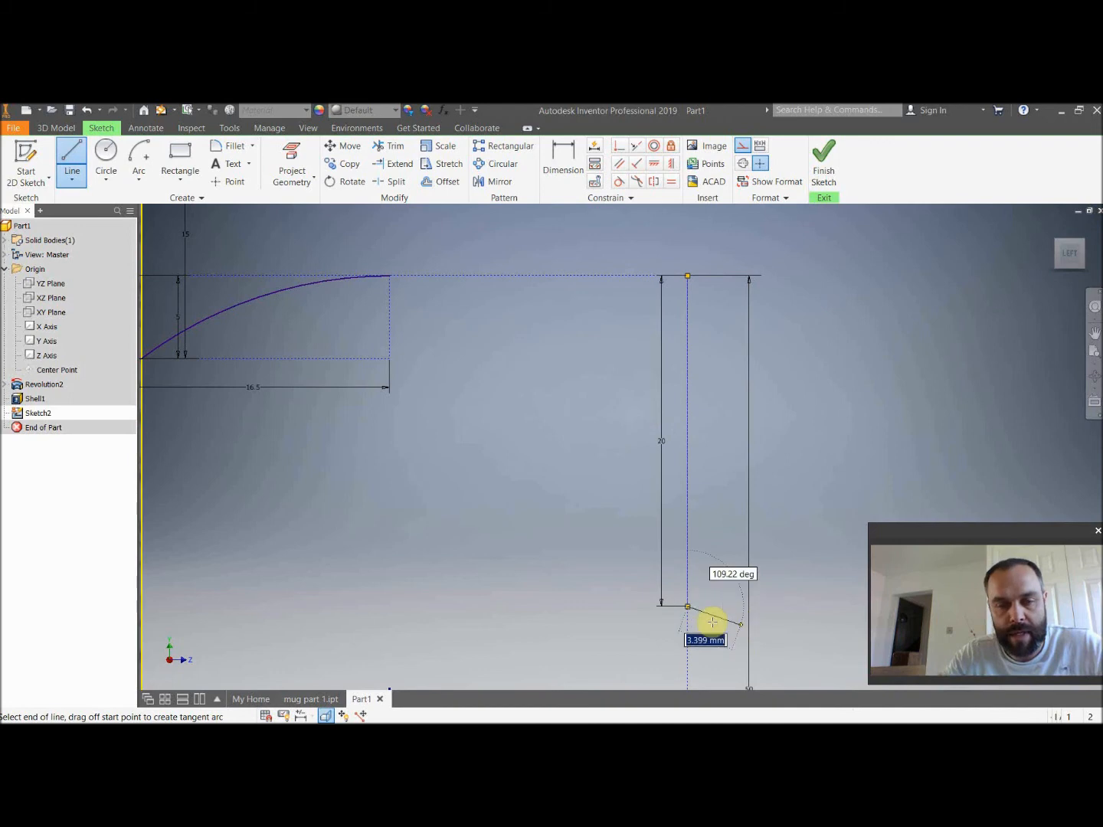
key("Escape")
Draw a tangent arc from the first arc's outer end to the 20 mm line's lower end and convert it to solid geometry.
left_click(69, 155)
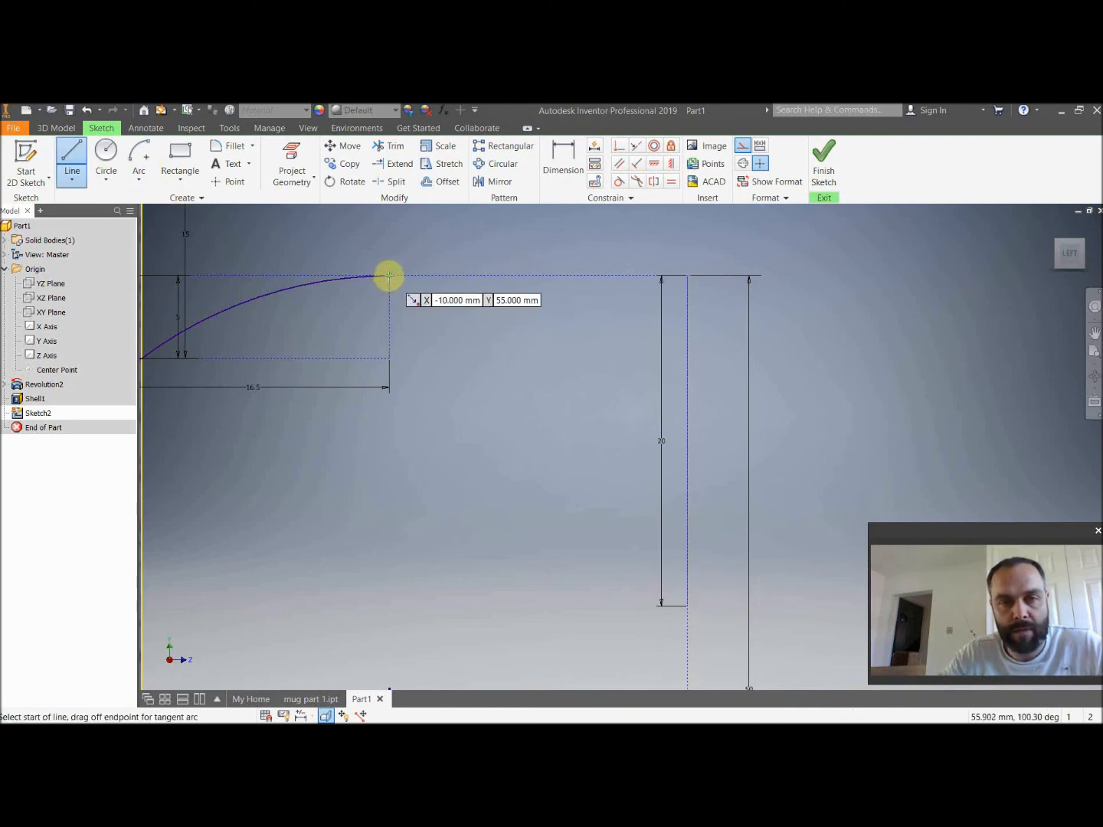
left_click_drag(389, 276, 480, 293)
left_click_drag(600, 457, 691, 609)
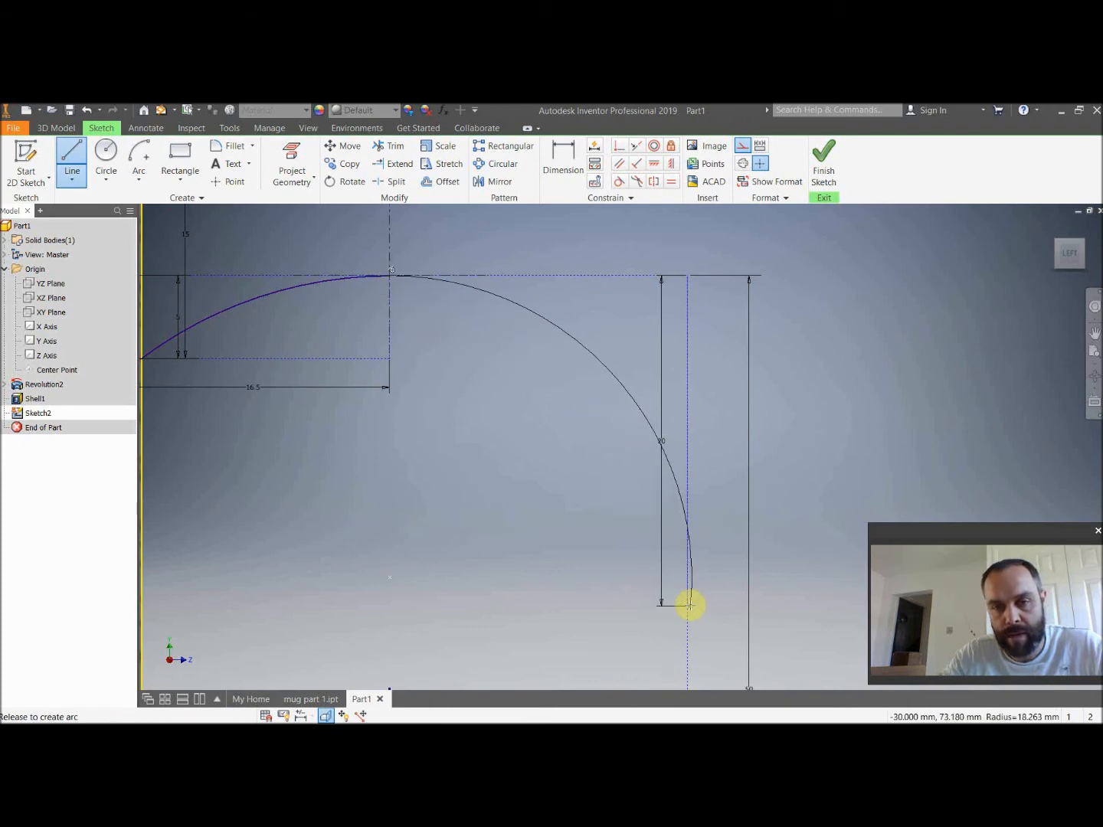
left_click_drag(690, 610, 690, 606)
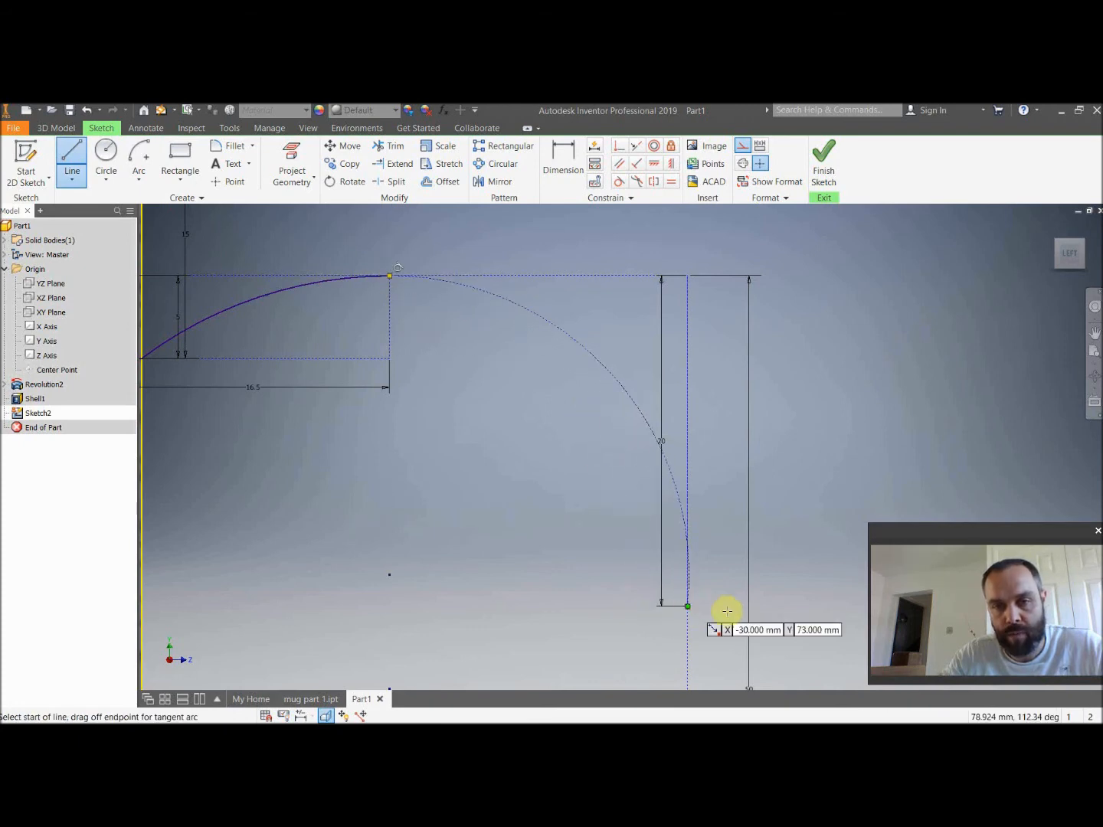
key("Escape")
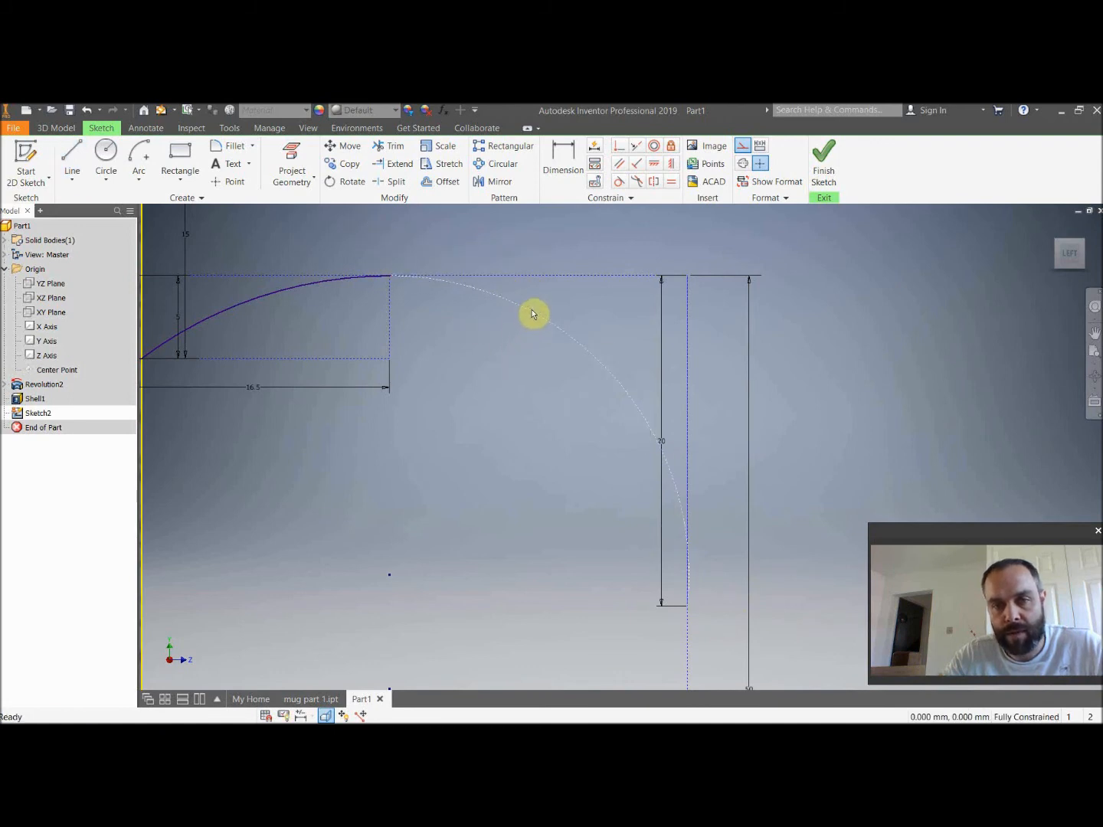
left_click(613, 377)
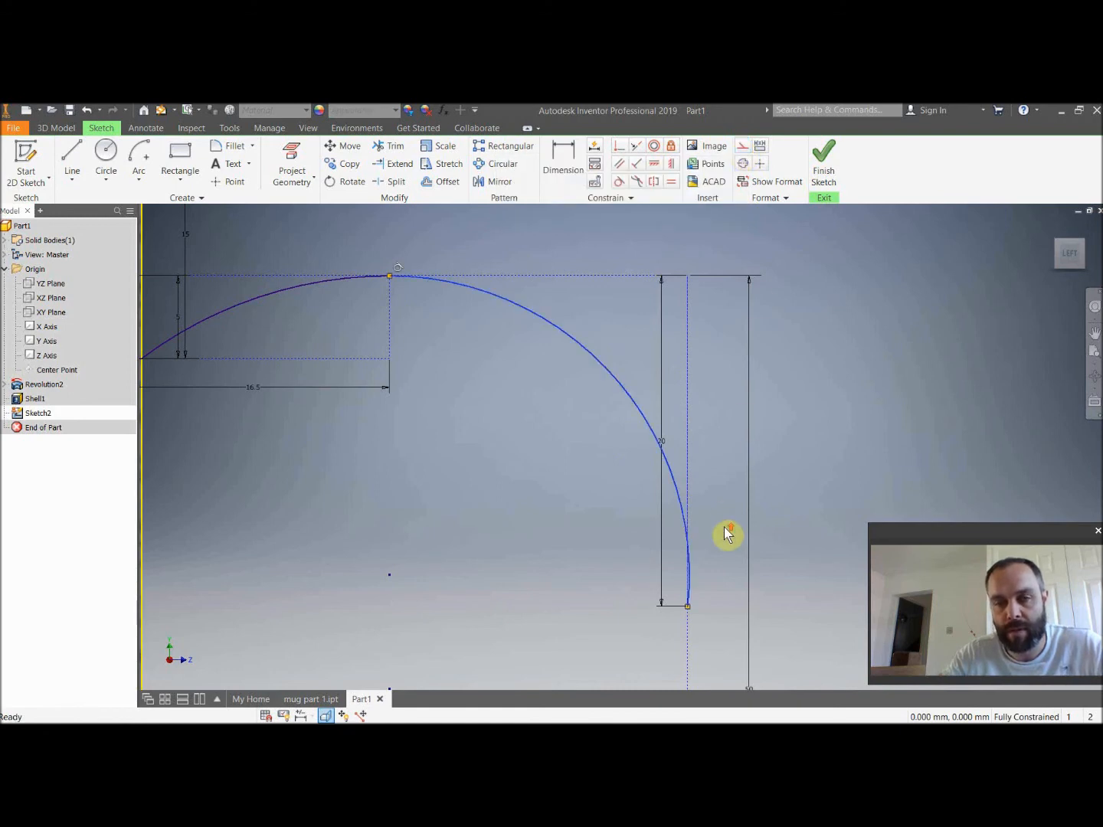
Examine where the lower handle arc meets the mug wall in mug part 1, and return to Part1.
scroll(724, 529, "down", 3)
middle_click_drag(559, 565, 641, 399)
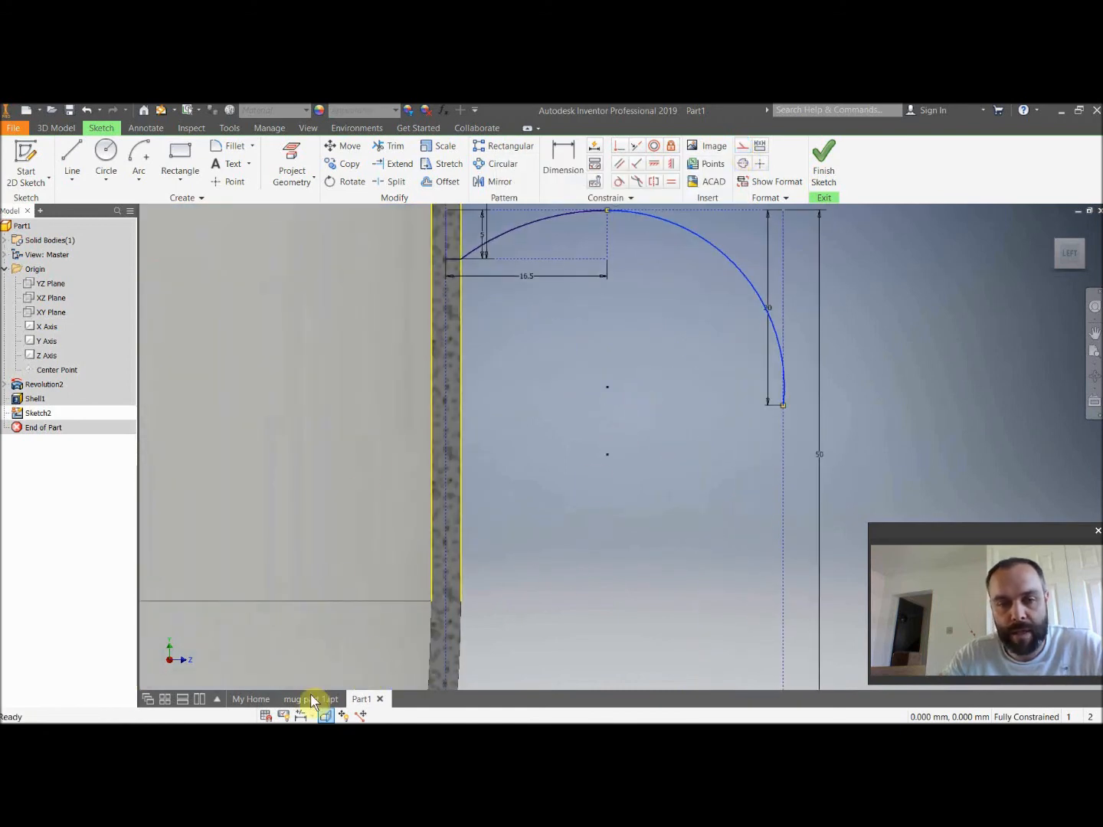
left_click(308, 699)
middle_click_drag(583, 492, 598, 404)
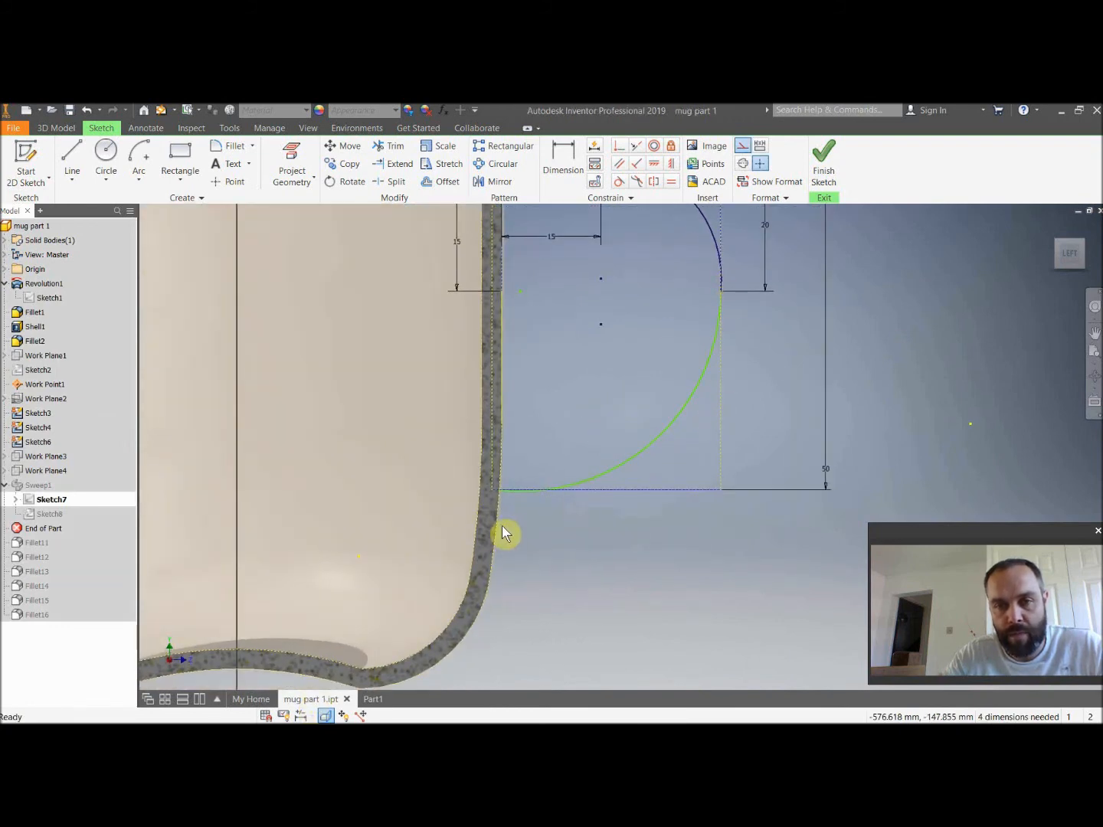
scroll(499, 503, "up", 5)
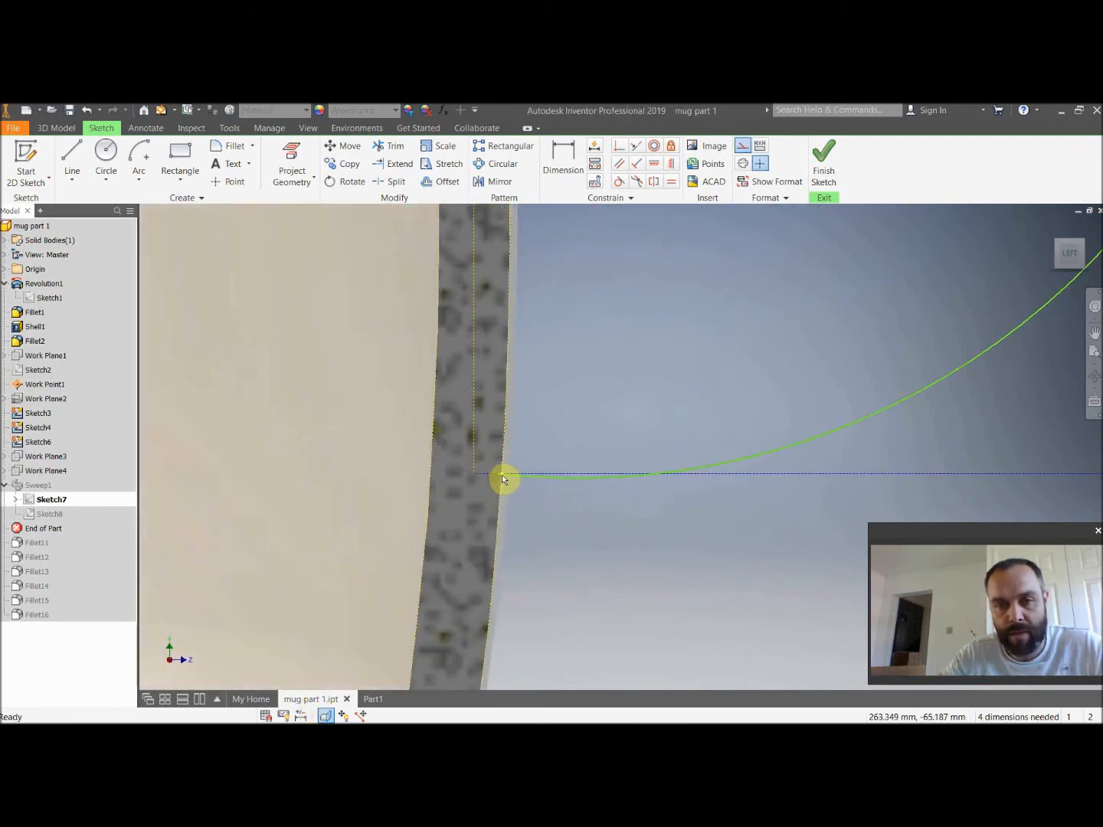
scroll(541, 491, "down", 5)
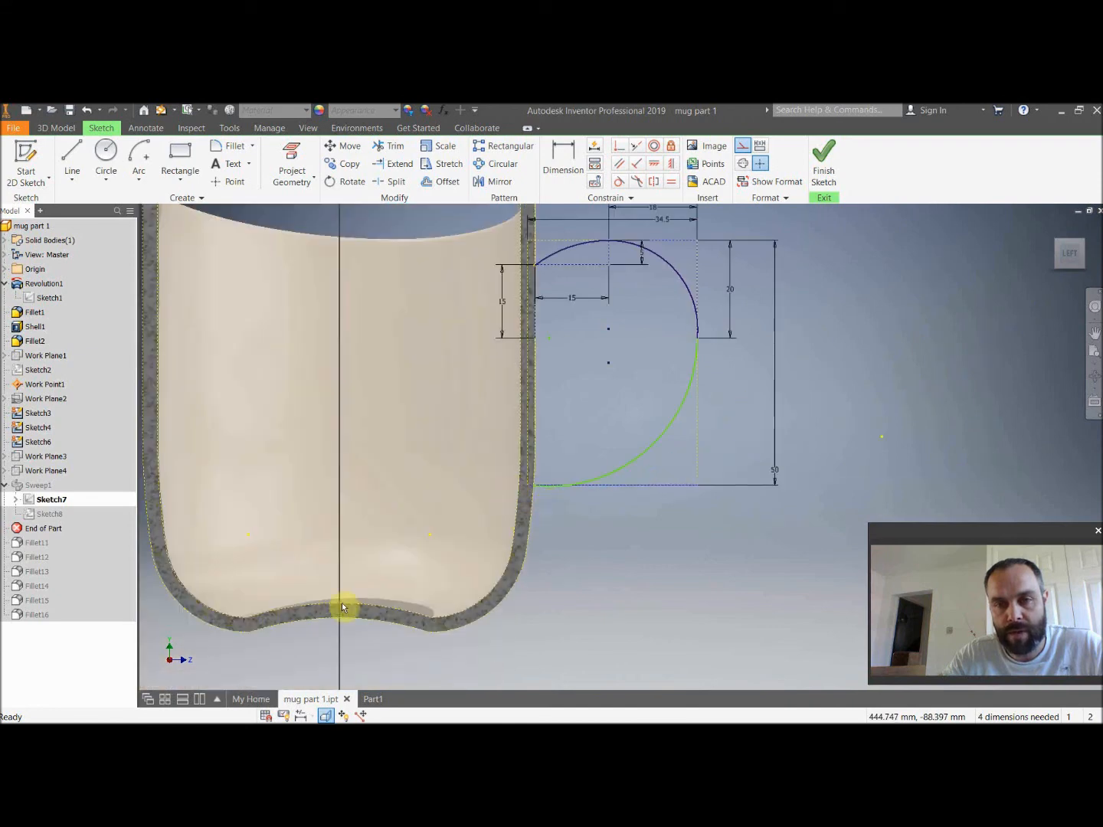
left_click(369, 700)
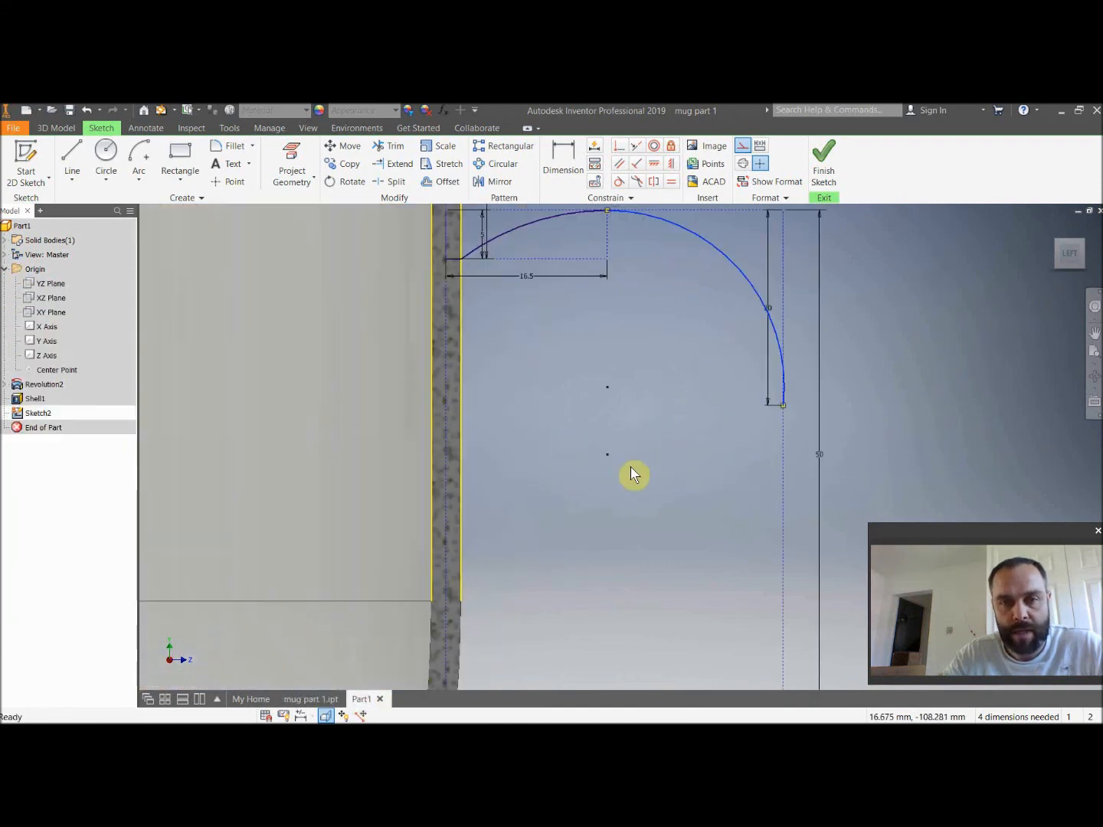
Draw a solid horizontal line about 1.1 mm long from the rectangle's lower inner corner to the mug's outer wall.
scroll(658, 555, "up", 1)
middle_click_drag(657, 568, 603, 321)
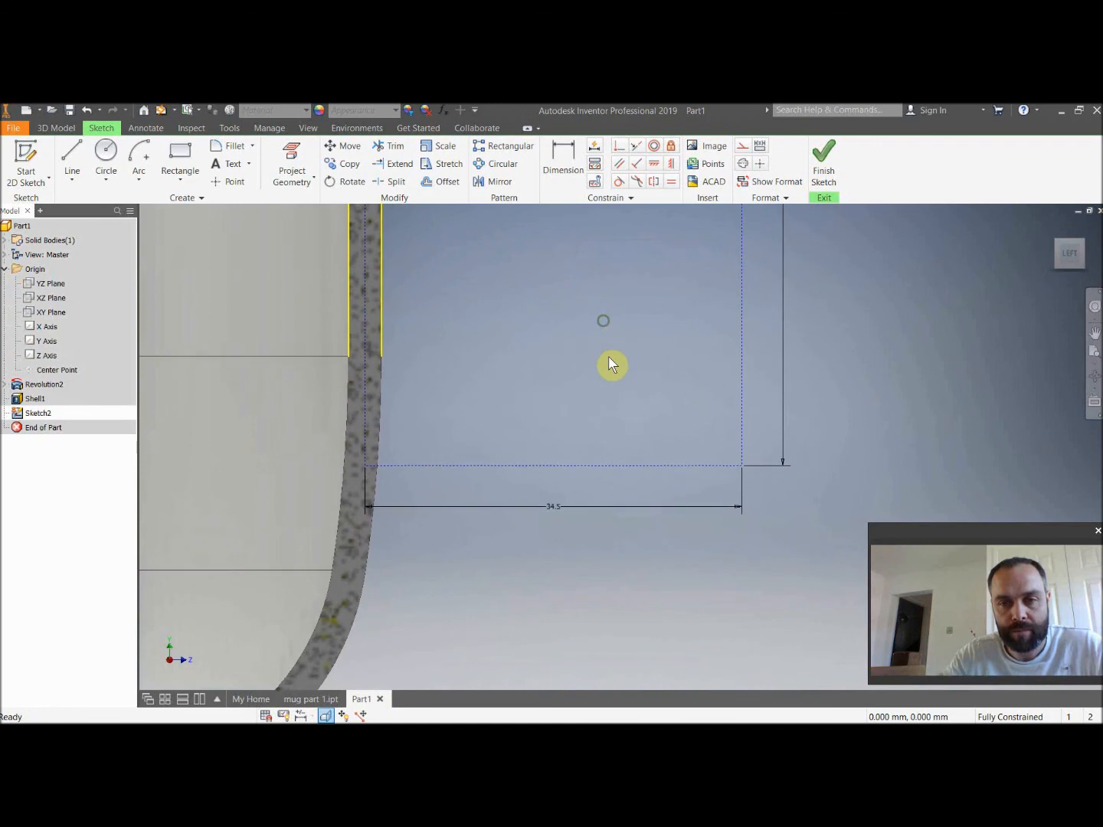
middle_click_drag(509, 320, 534, 412)
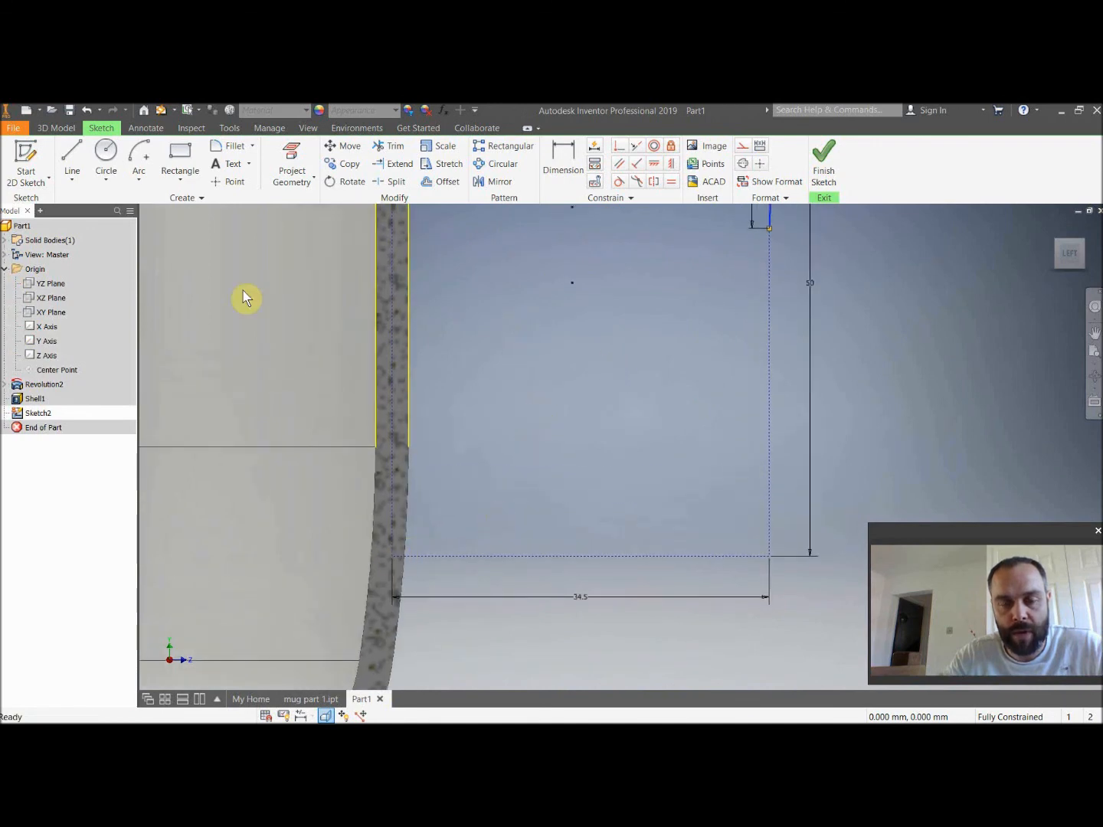
left_click(74, 154)
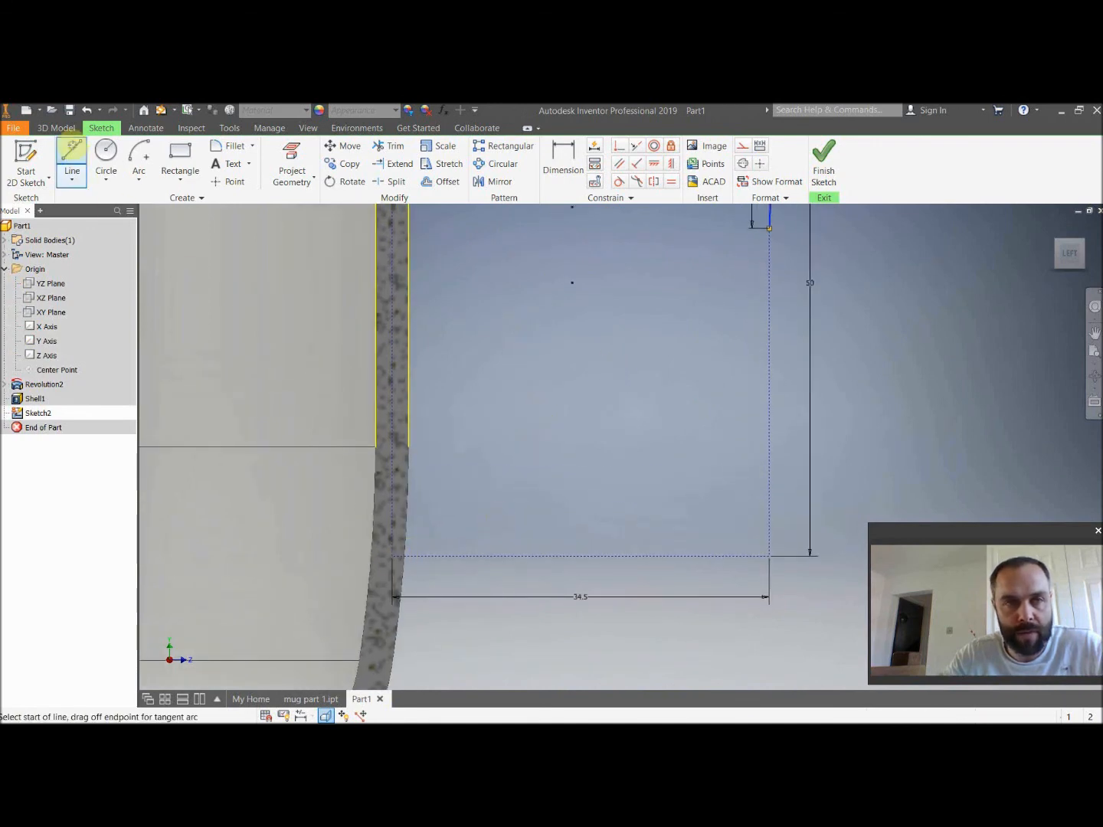
left_click(743, 148)
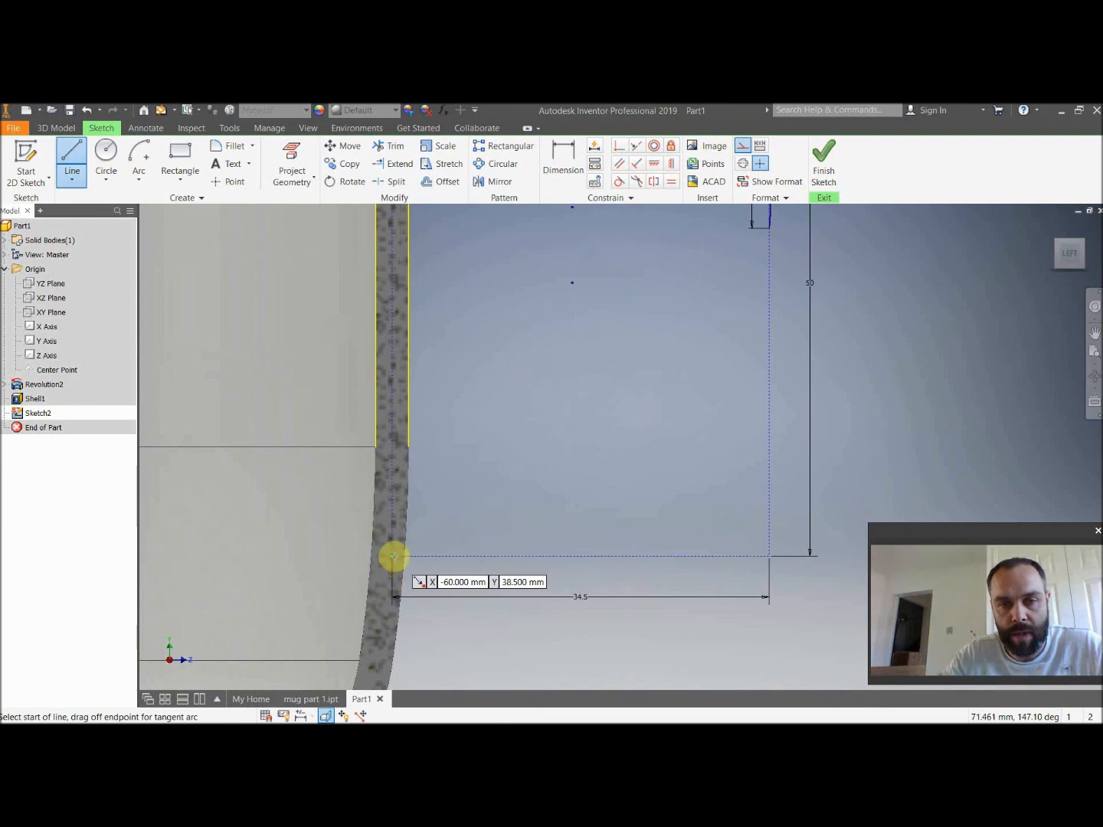
left_click(743, 152)
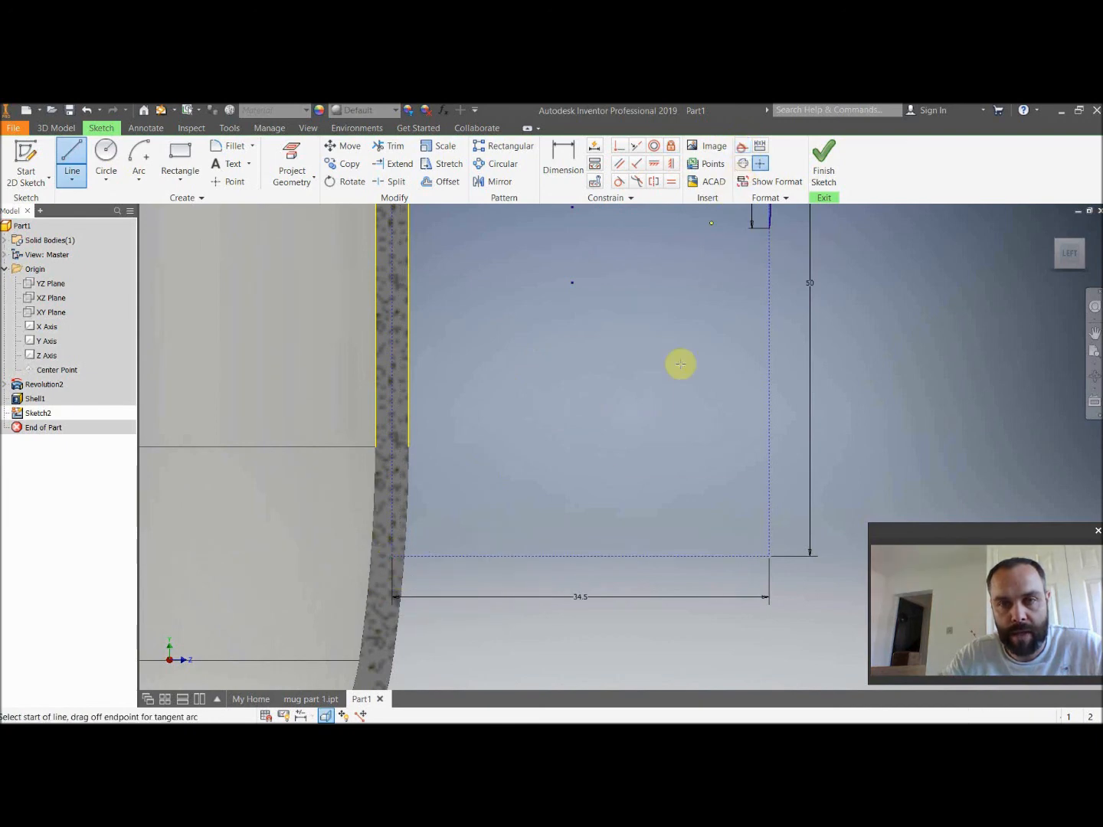
left_click(394, 556)
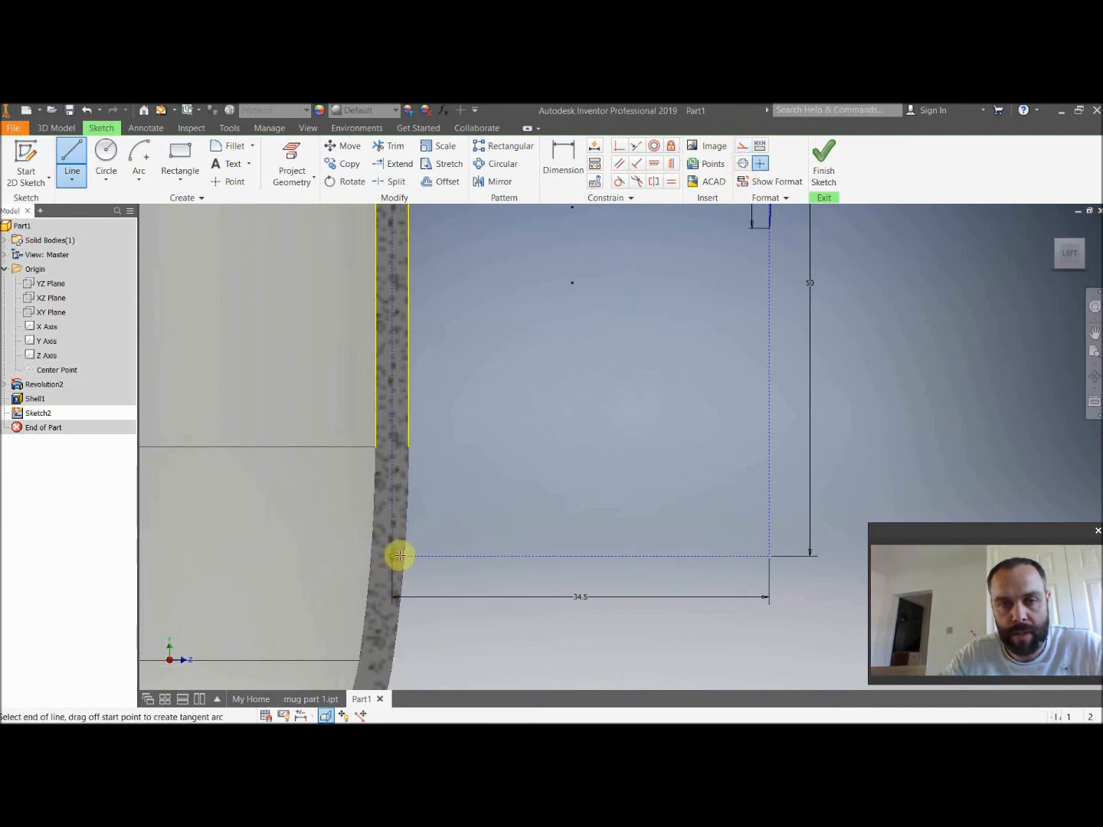
scroll(401, 560, "down", 5)
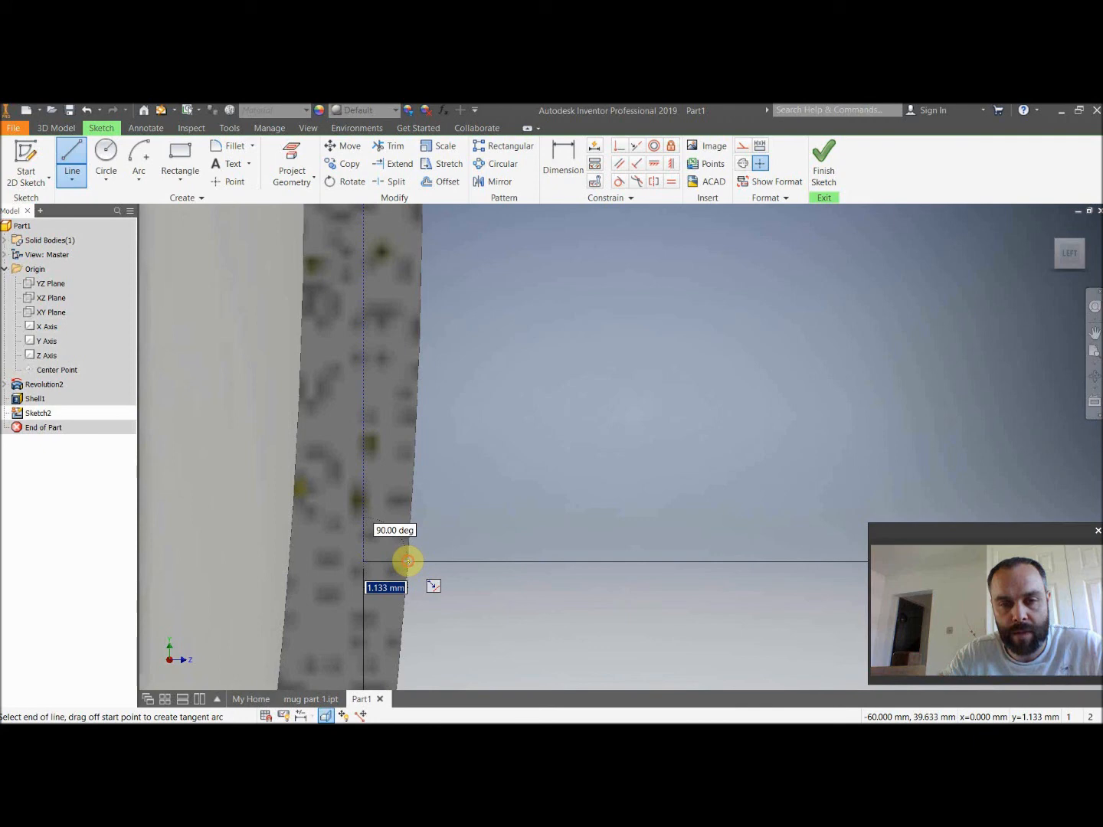
left_click(408, 562)
scroll(481, 586, "up", 5)
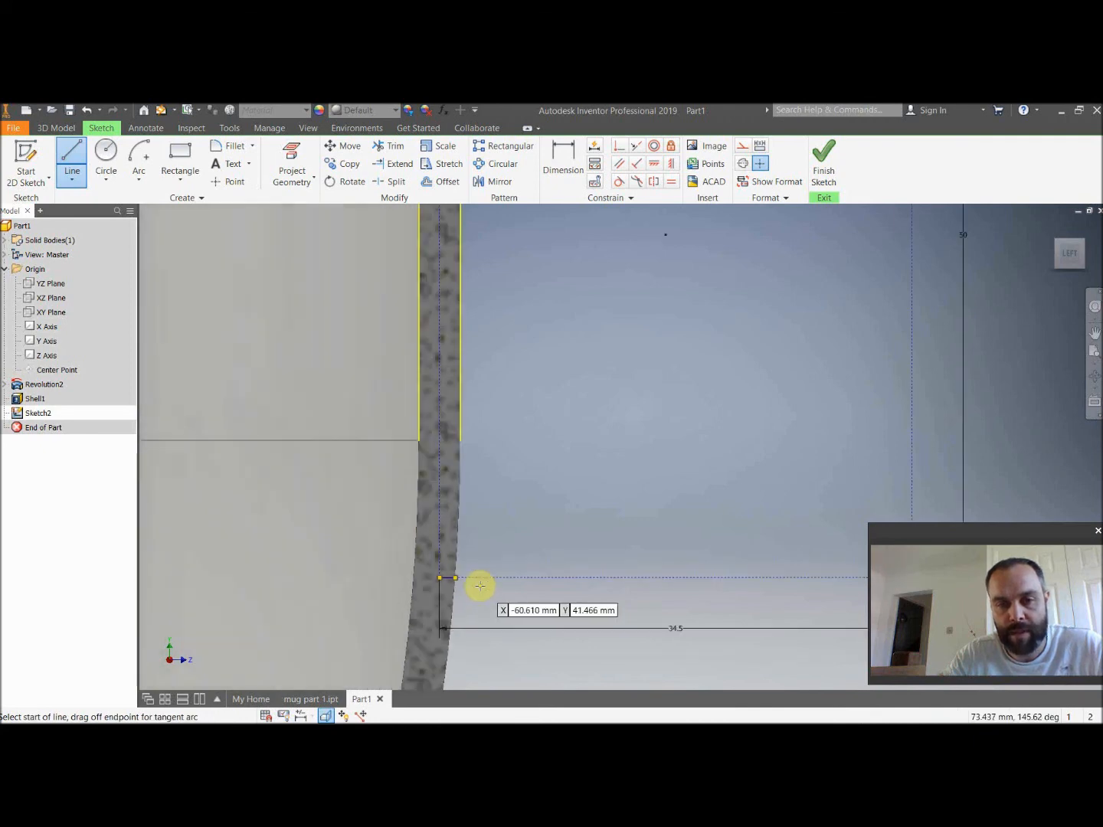
Try to draw a tangent arc from the second arc's lower end towards the mug wall, and undo it.
middle_click_drag(710, 438, 626, 500)
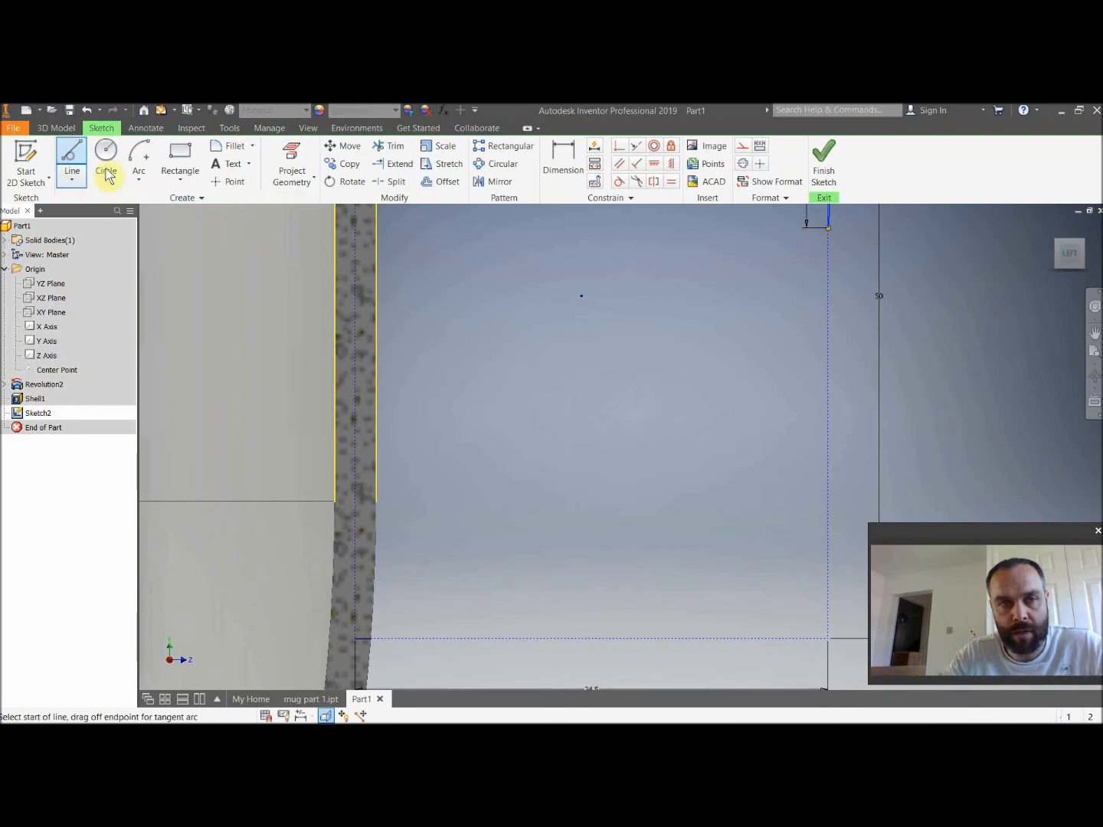
mouse_move(828, 224)
left_mouse_down()
mouse_move(732, 431)
mouse_move(592, 572)
left_mouse_up()
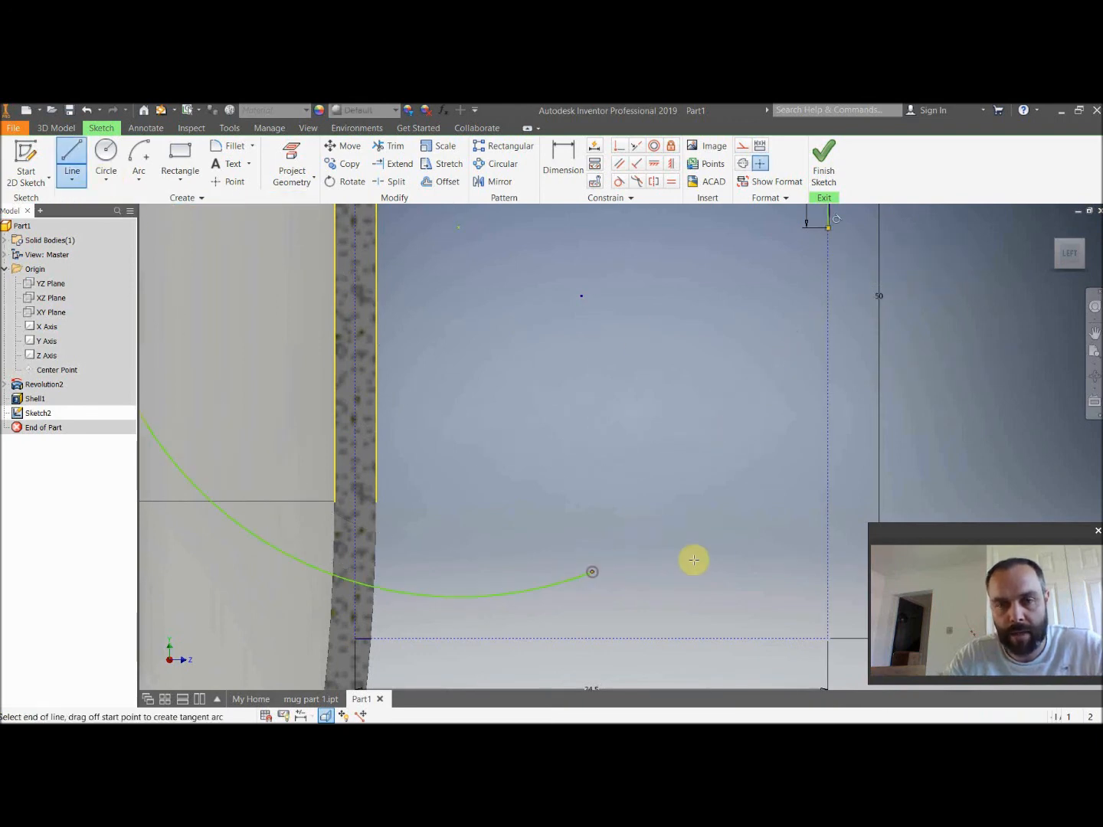
key("Escape")
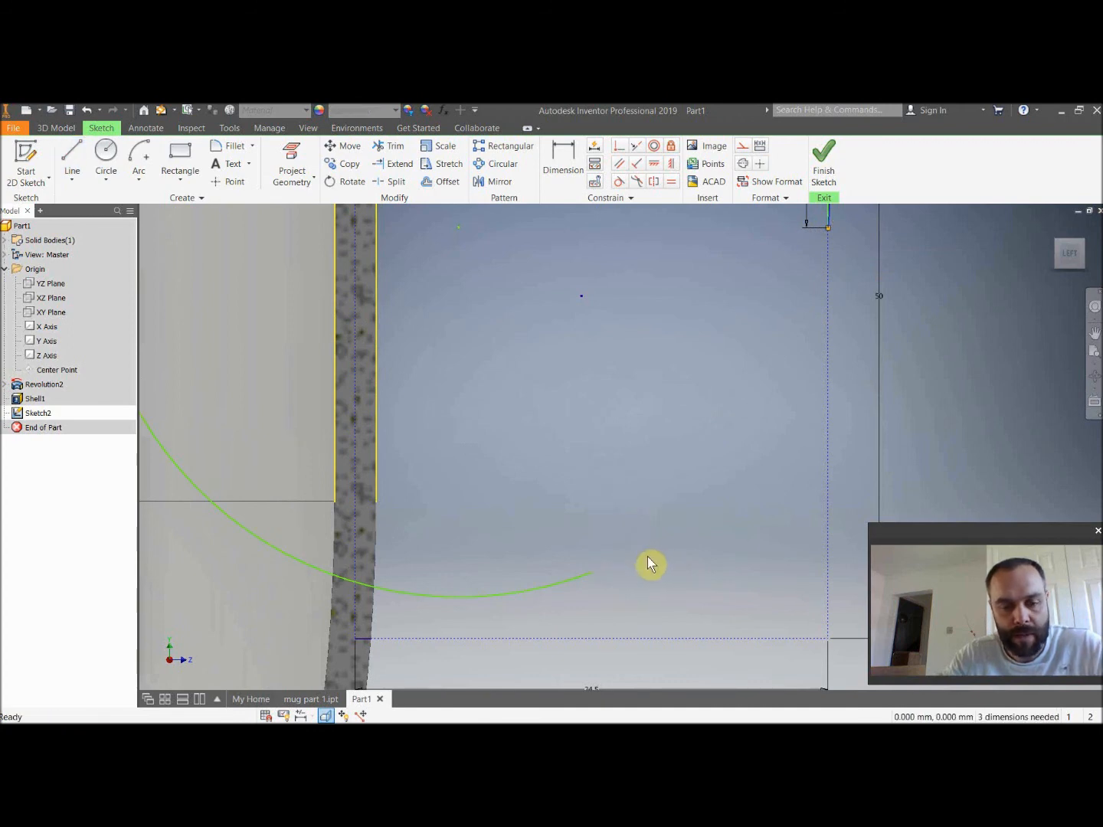
key("ctrl+z")
Draw a tangent arc from the short lower line's outer end up to the second arc's lower end.
left_click(72, 161)
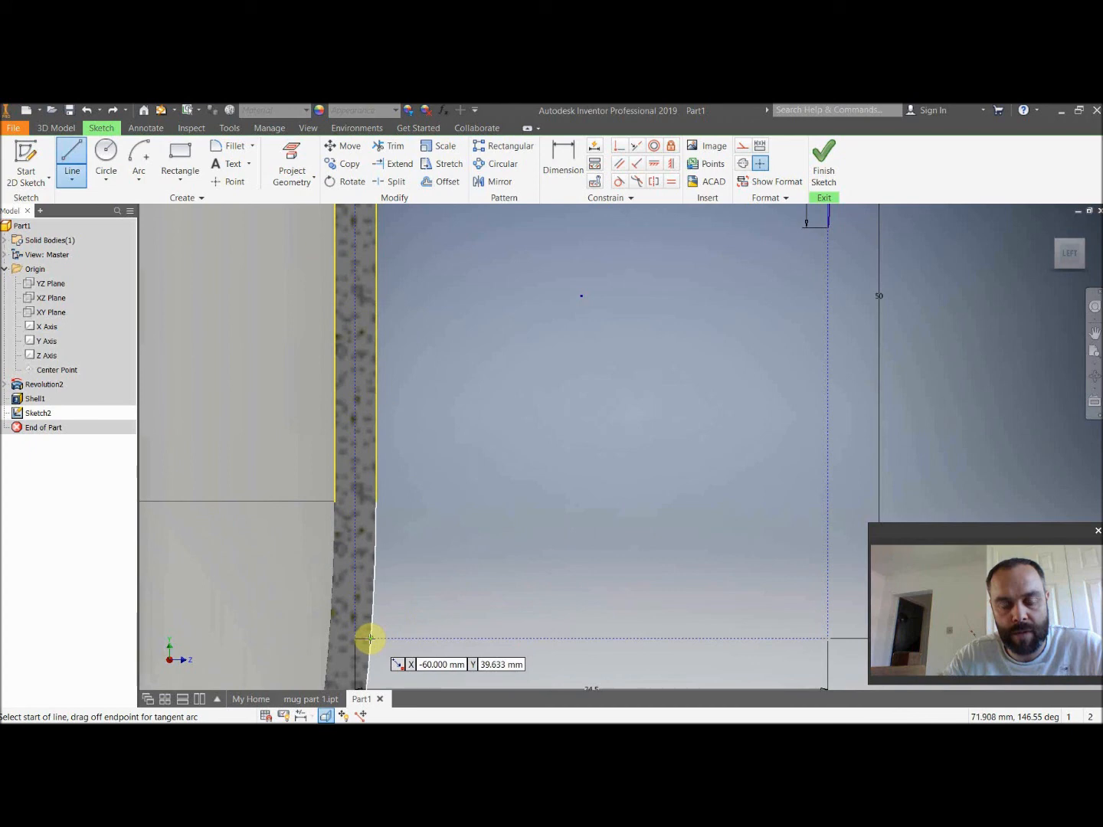
mouse_move(370, 637)
left_mouse_down()
mouse_move(530, 581)
mouse_move(727, 402)
mouse_move(829, 227)
left_mouse_up()
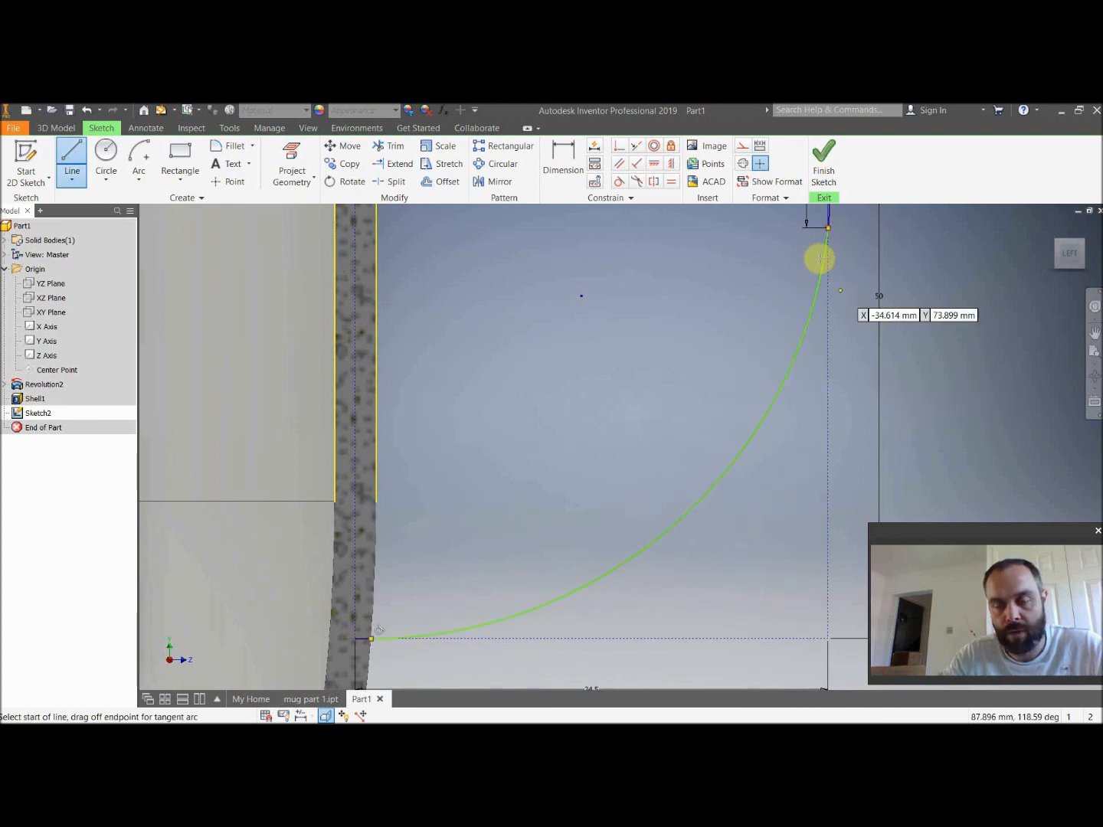
scroll(722, 359, "down", 5)
scroll(793, 359, "up", 3)
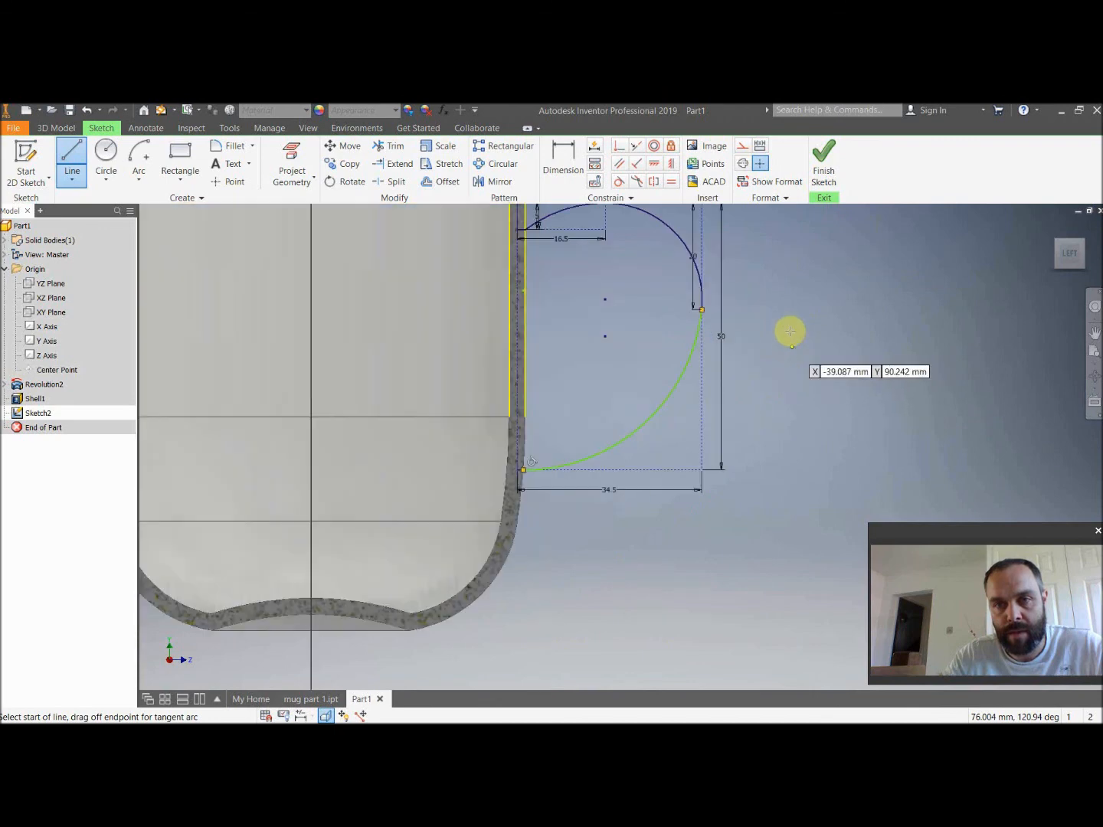
scroll(835, 417, "up", 3)
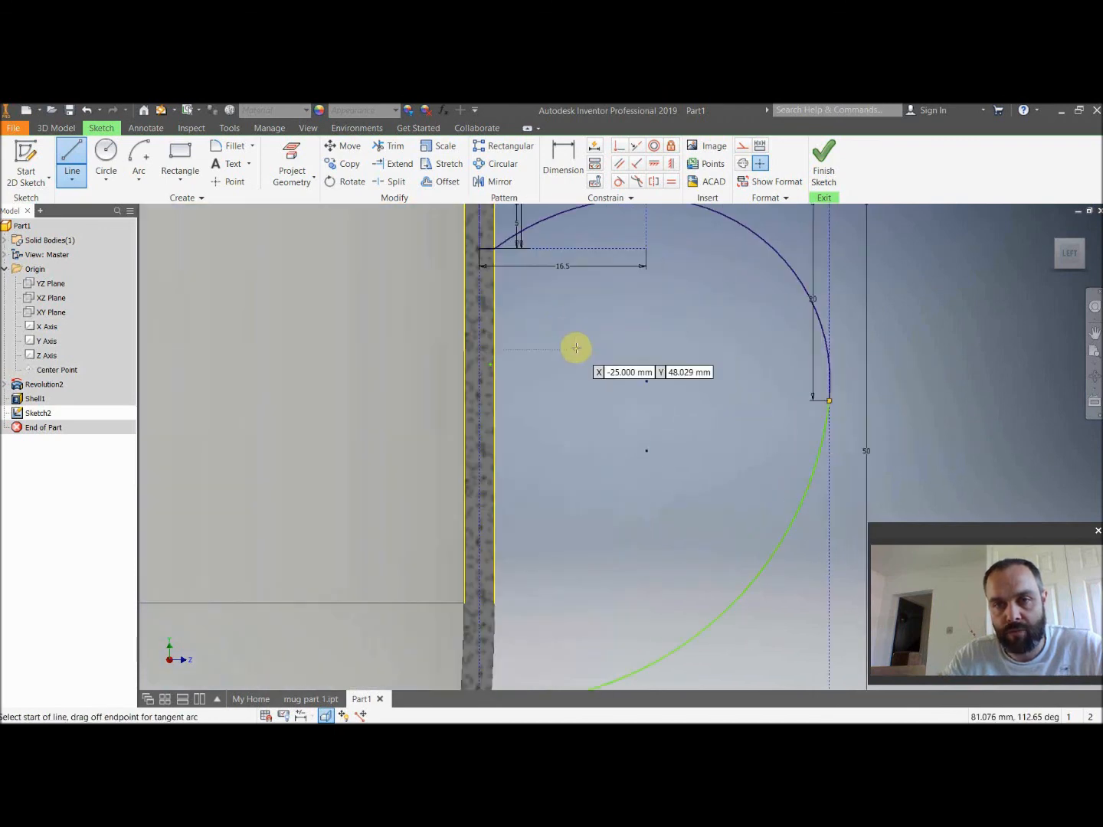
scroll(574, 347, "down", 3)
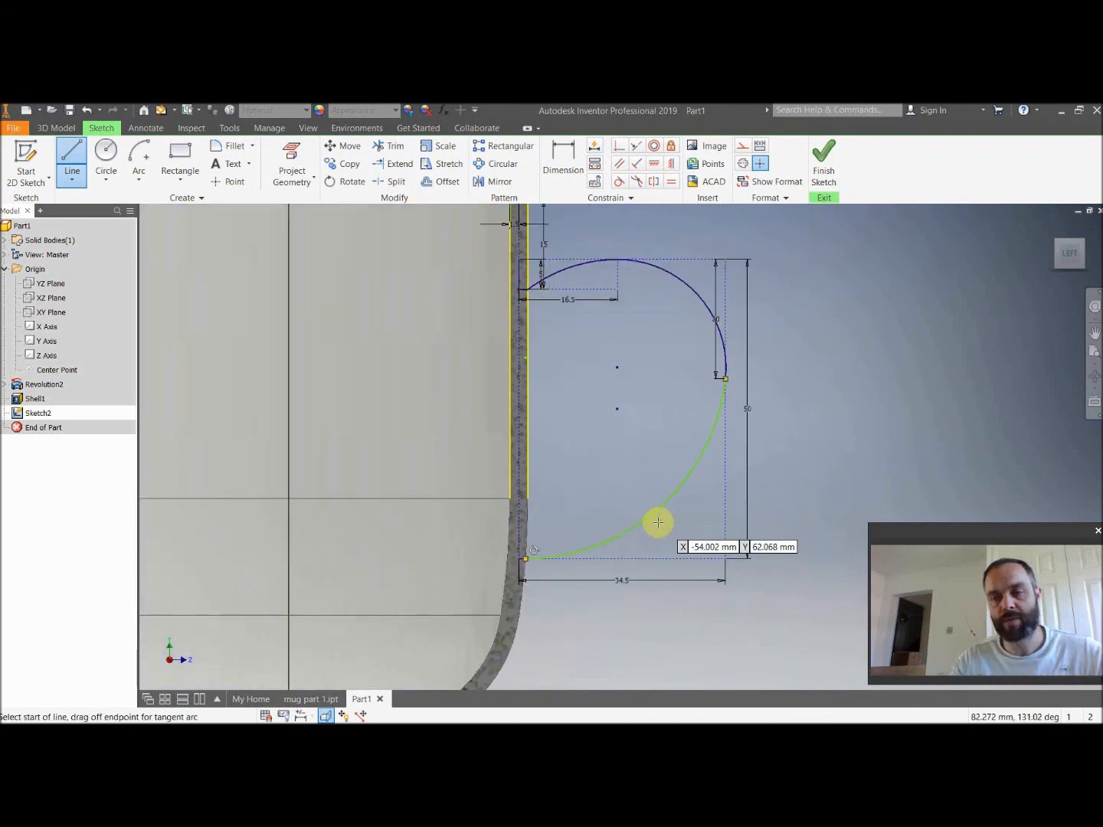